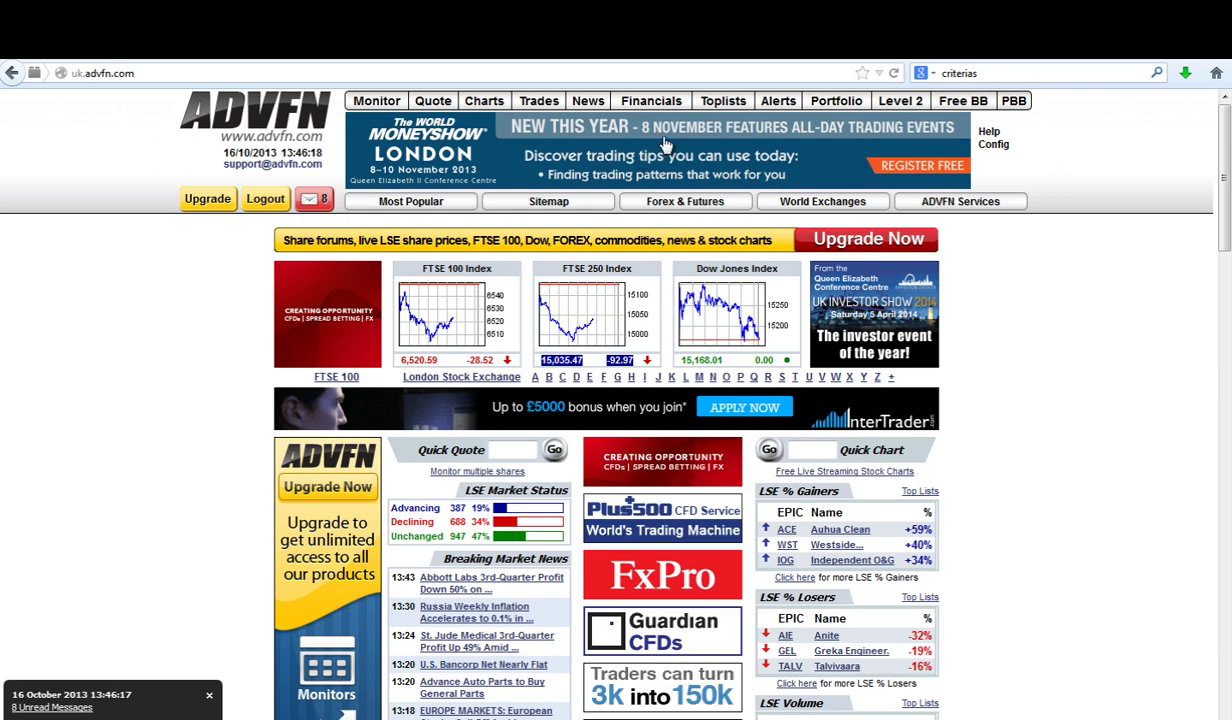
Go to US Screener via the Sitemap and start a new screen of all NYSE, AMEX and NASDAQ stocks.
left_click(560, 203)
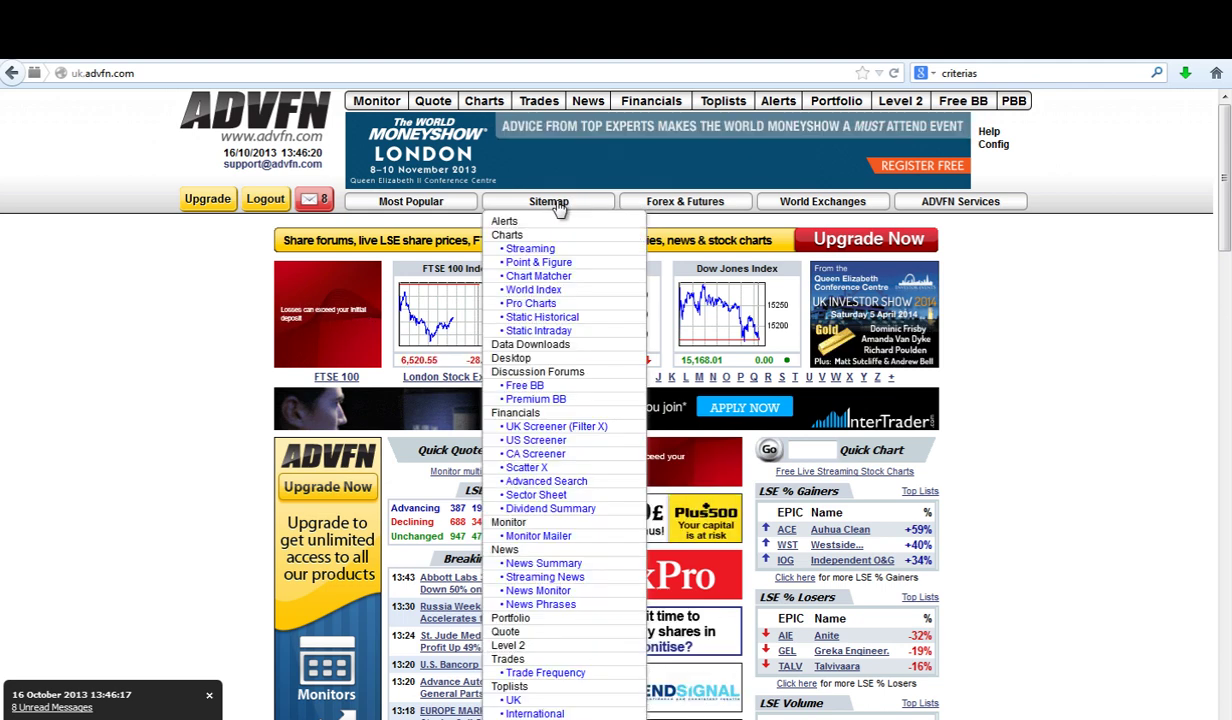
left_click(536, 441)
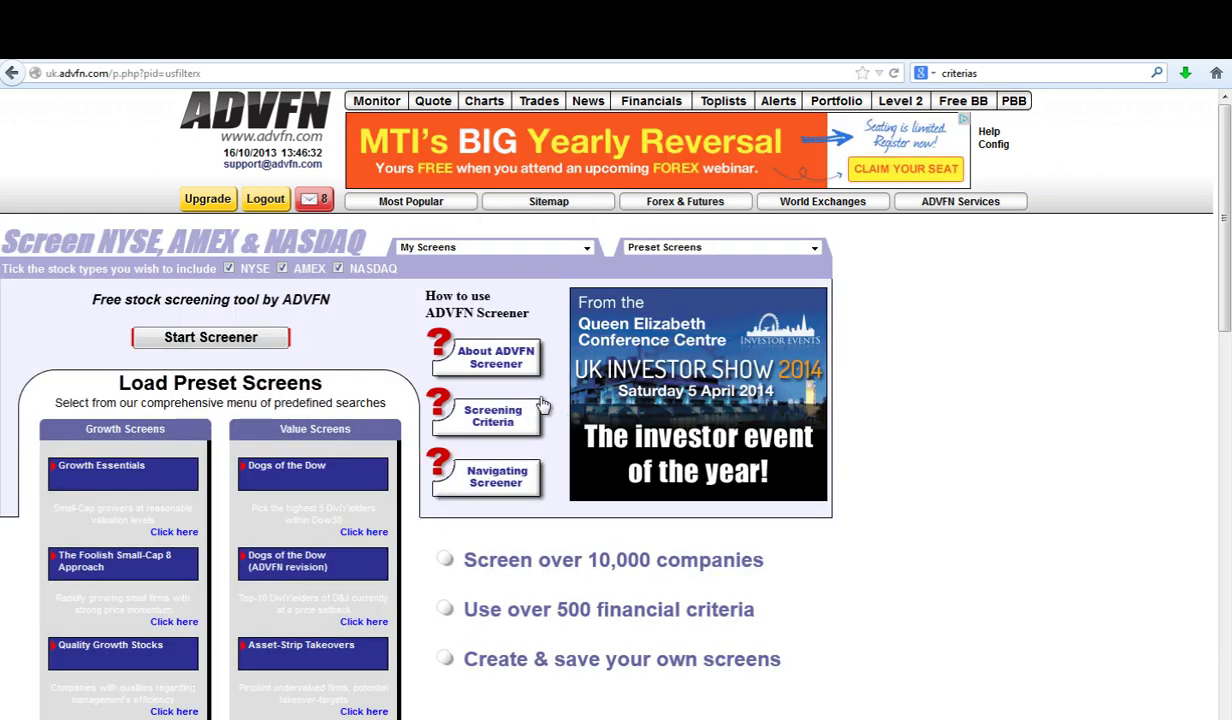
left_click(211, 339)
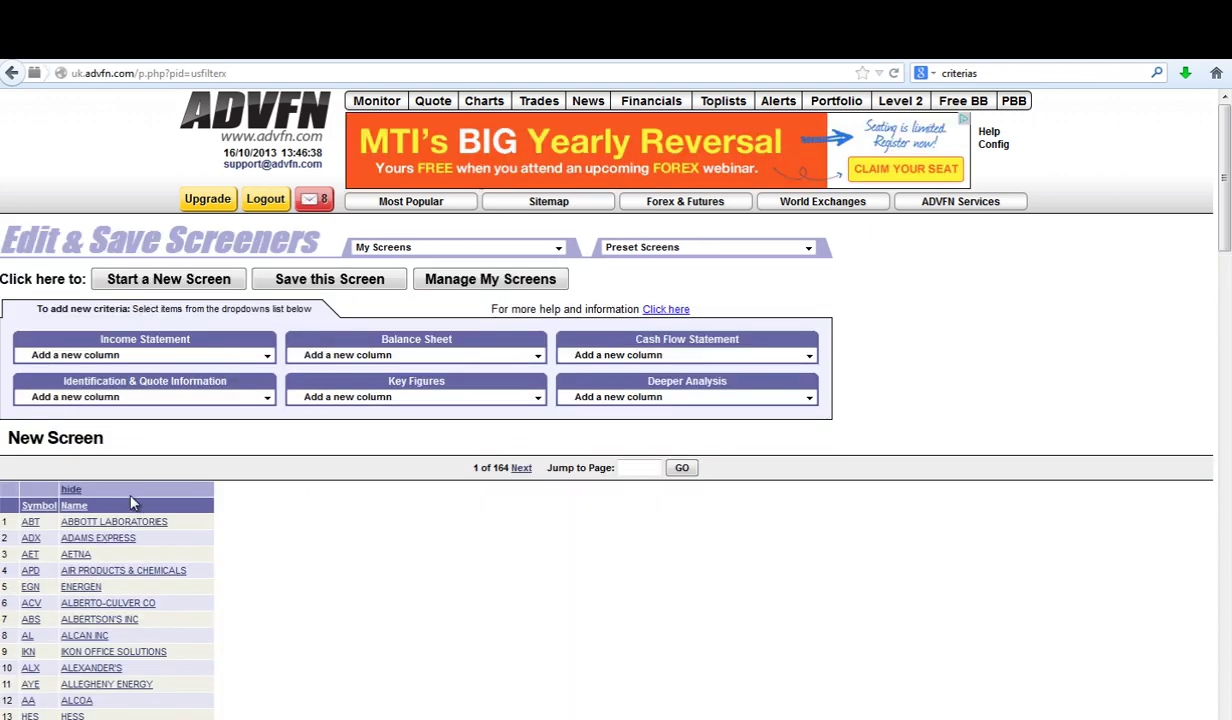
scroll(133, 502, "down", 2)
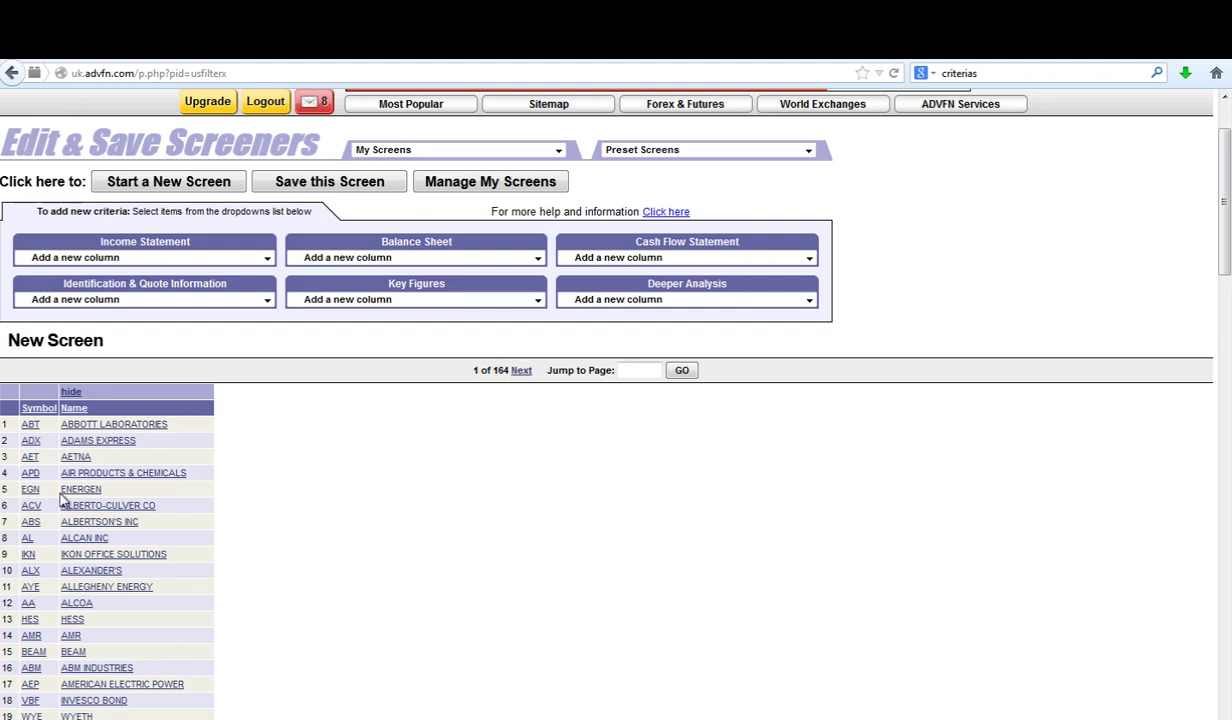
scroll(95, 435, "down", 6)
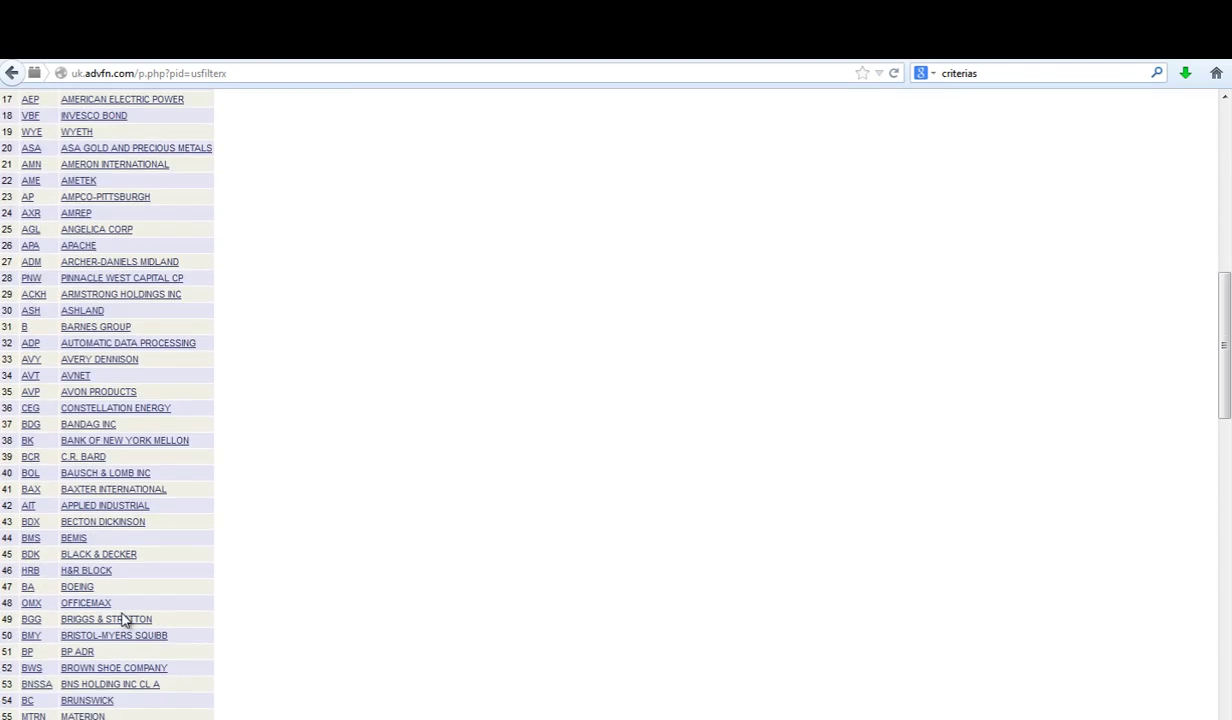
scroll(122, 620, "up", 6)
scroll(130, 380, "down", 3)
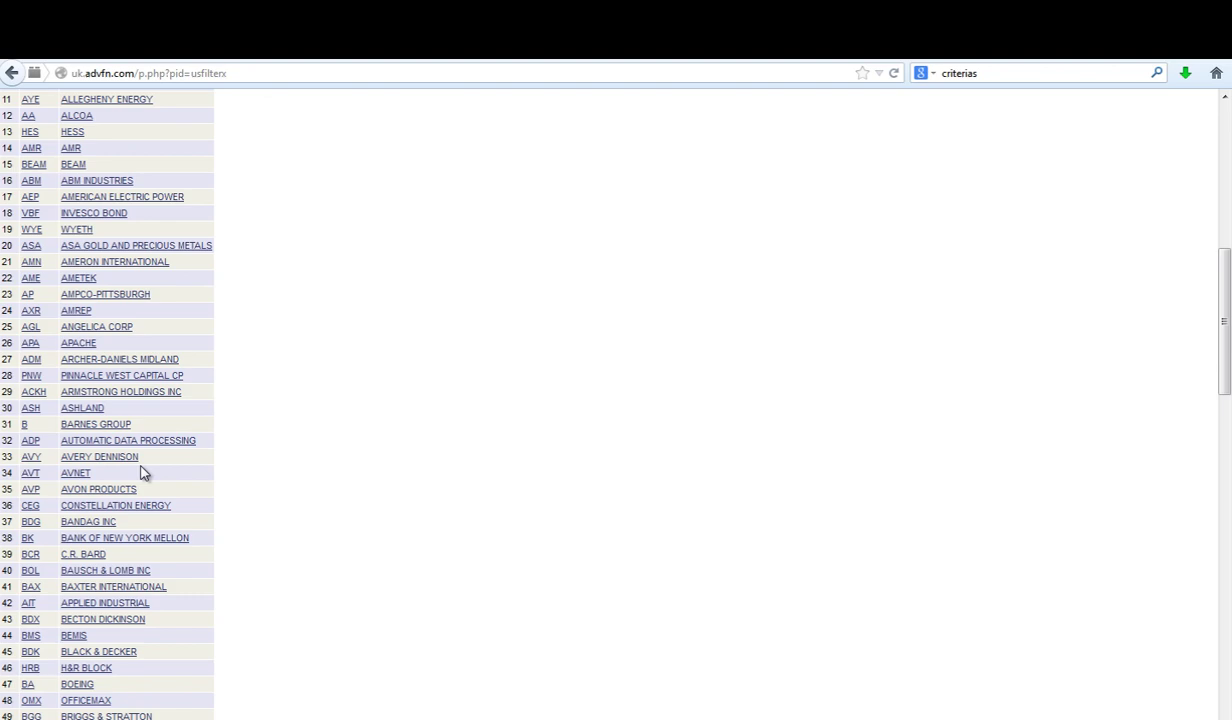
scroll(140, 472, "up", 5)
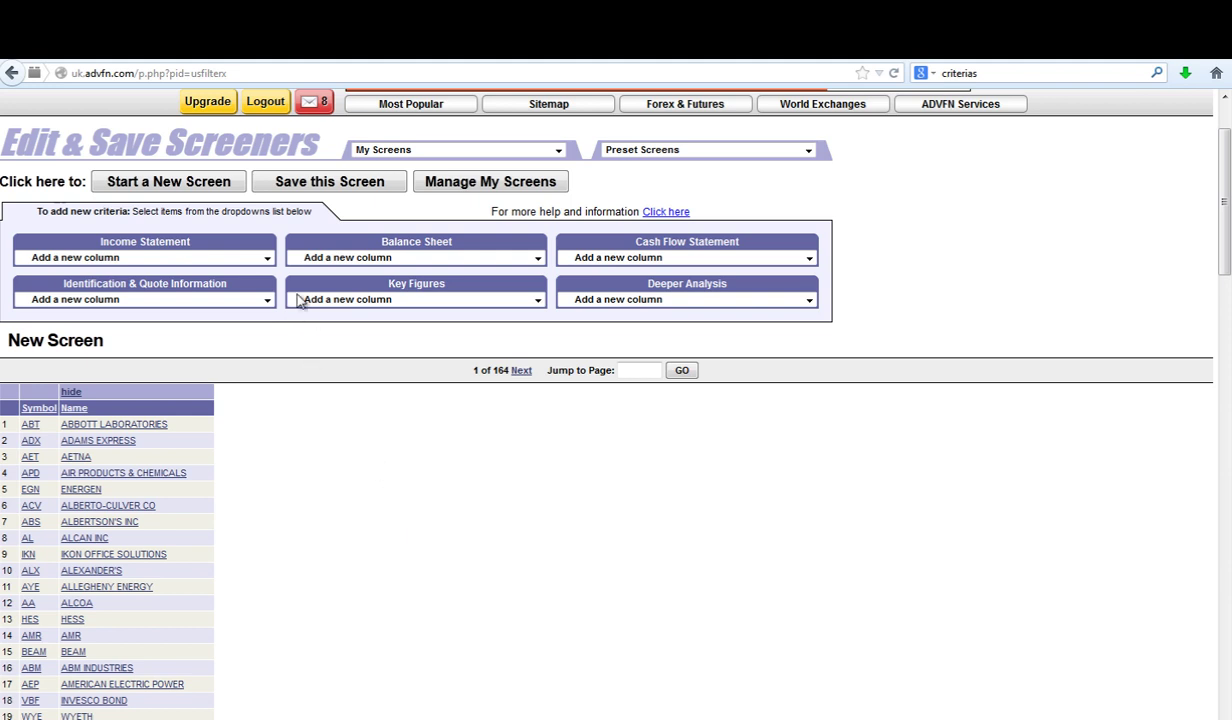
Add a Net Profit Margin column from the Key Figures list to the screen.
left_click(262, 258)
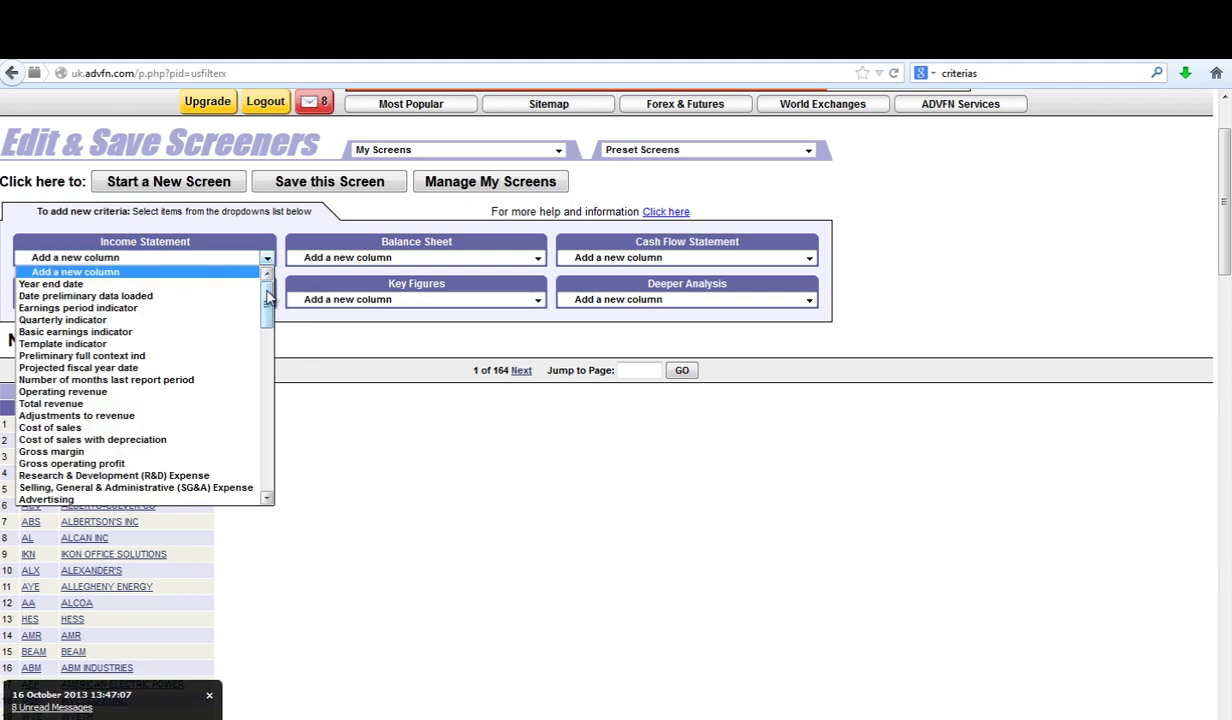
mouse_move(268, 294)
left_mouse_down()
mouse_move(274, 465)
mouse_move(268, 294)
left_mouse_up()
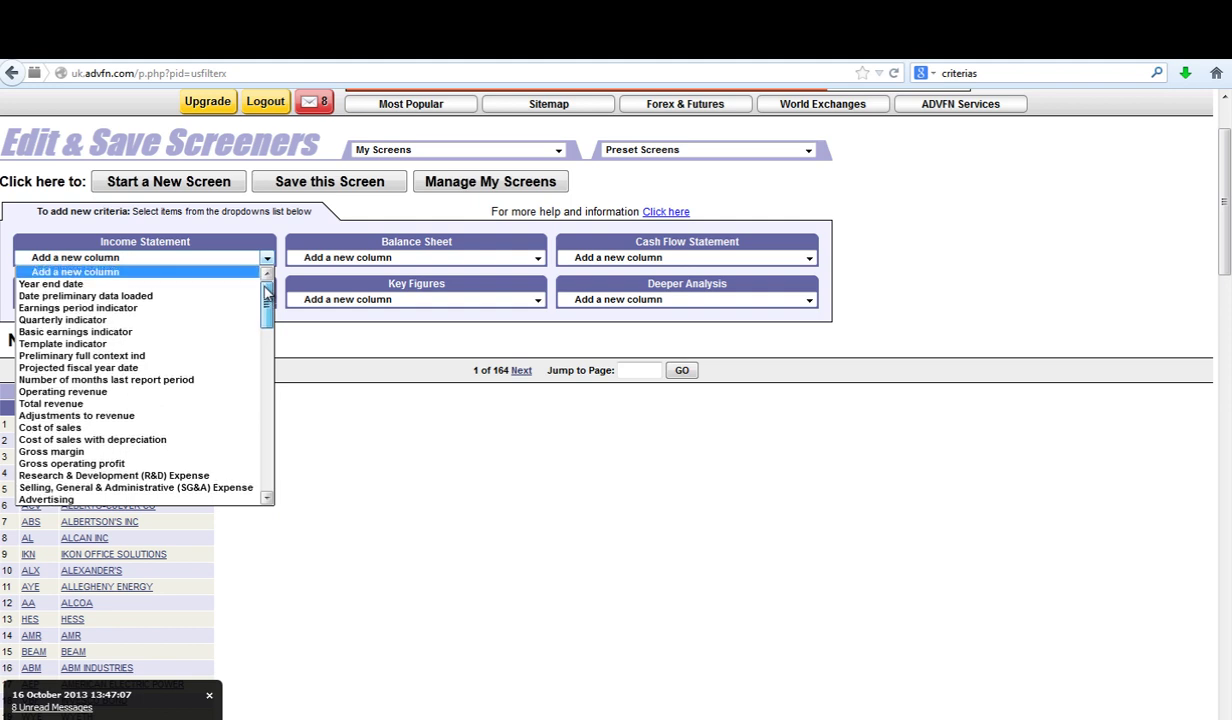
left_click(366, 325)
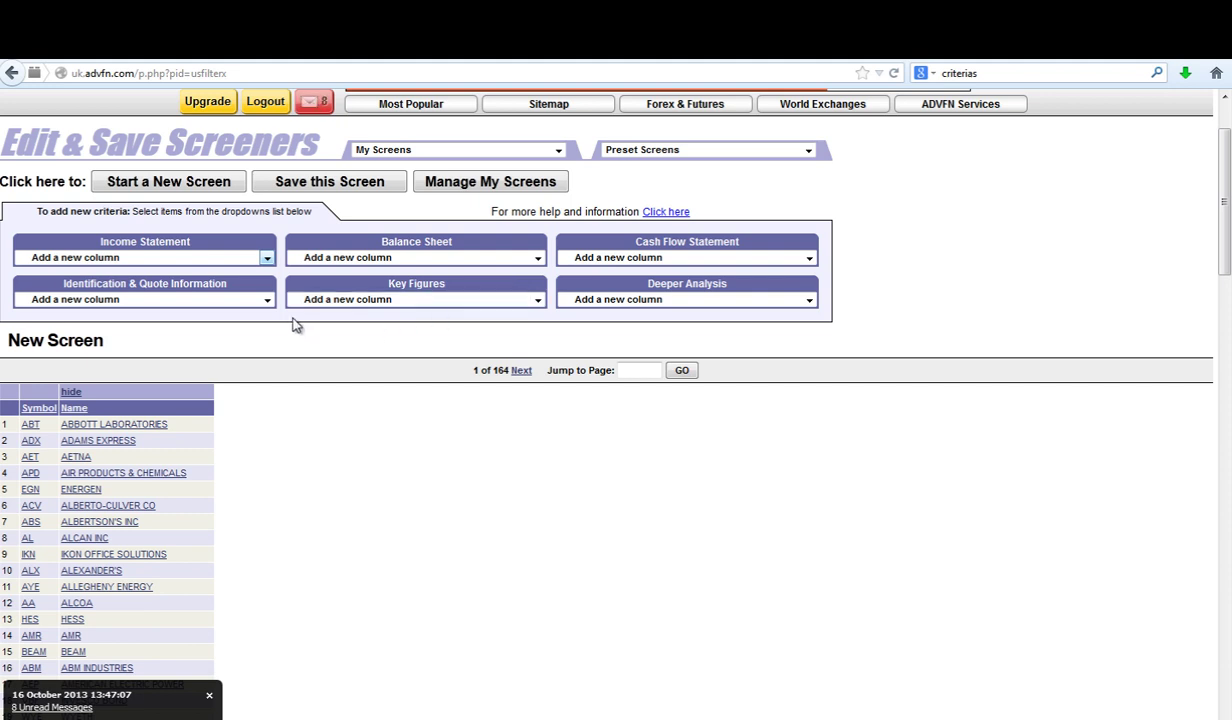
left_click(538, 302)
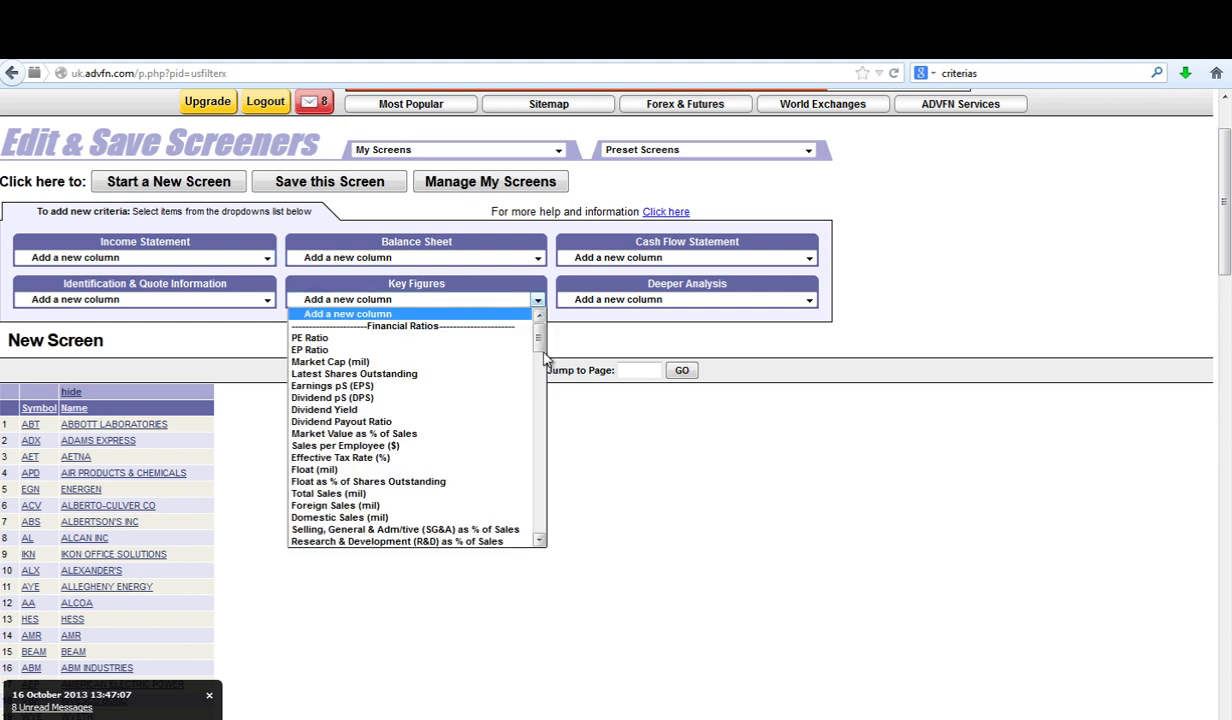
left_click_drag(537, 330, 540, 390)
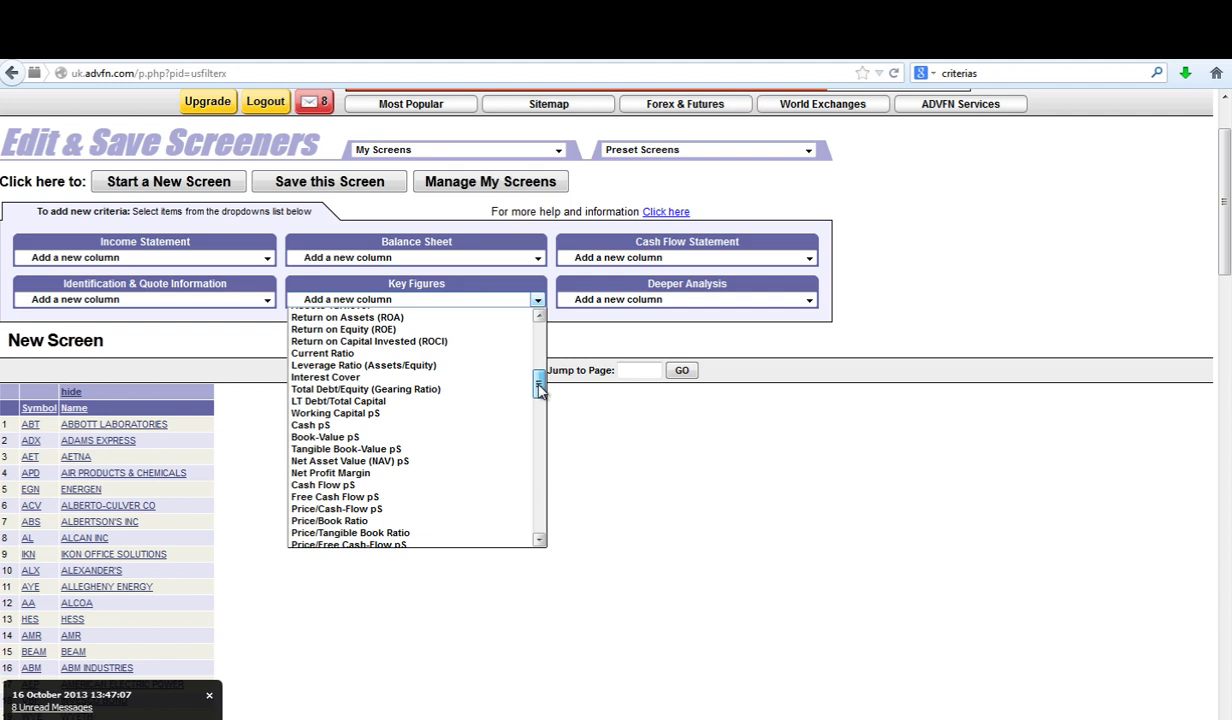
left_click(350, 473)
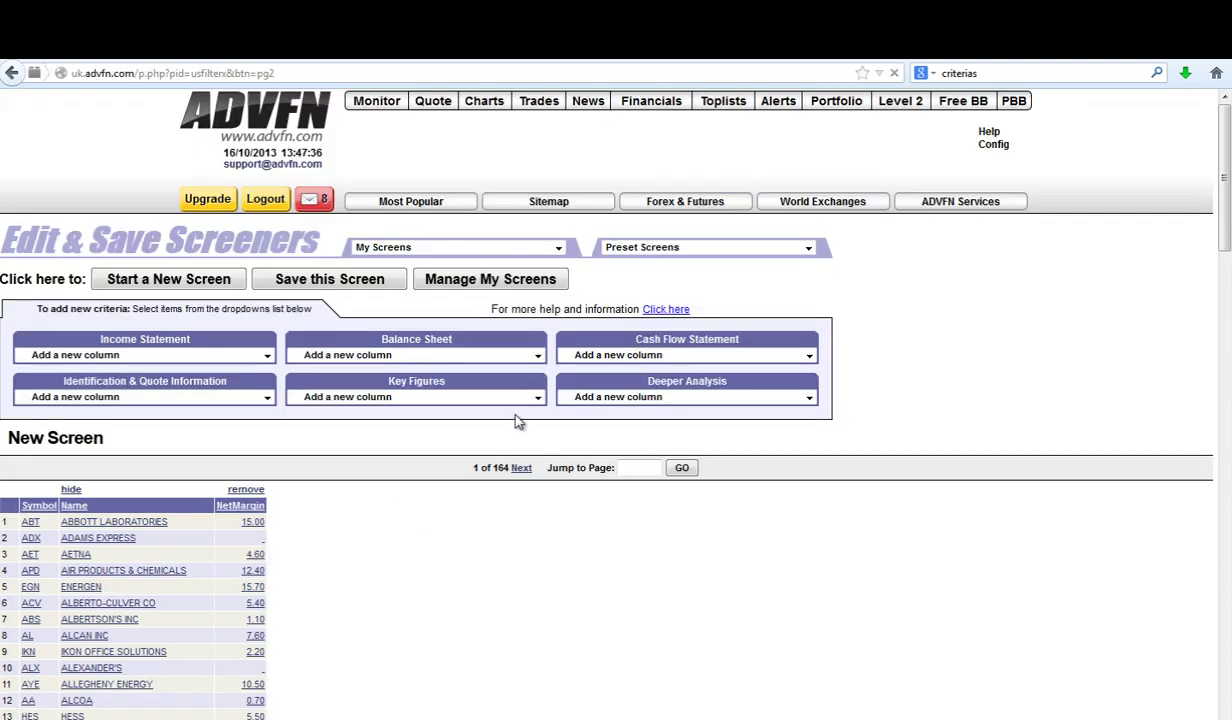
scroll(298, 487, "down", 1)
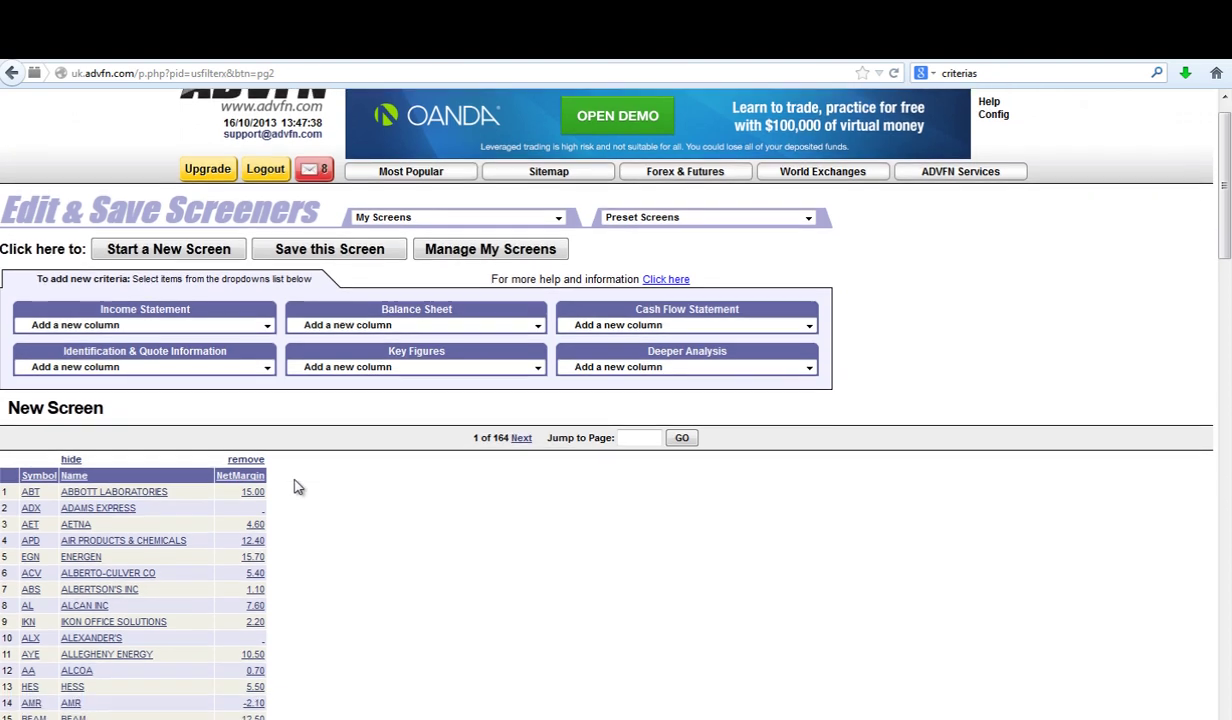
scroll(267, 363, "down", 2)
scroll(255, 372, "down", 2)
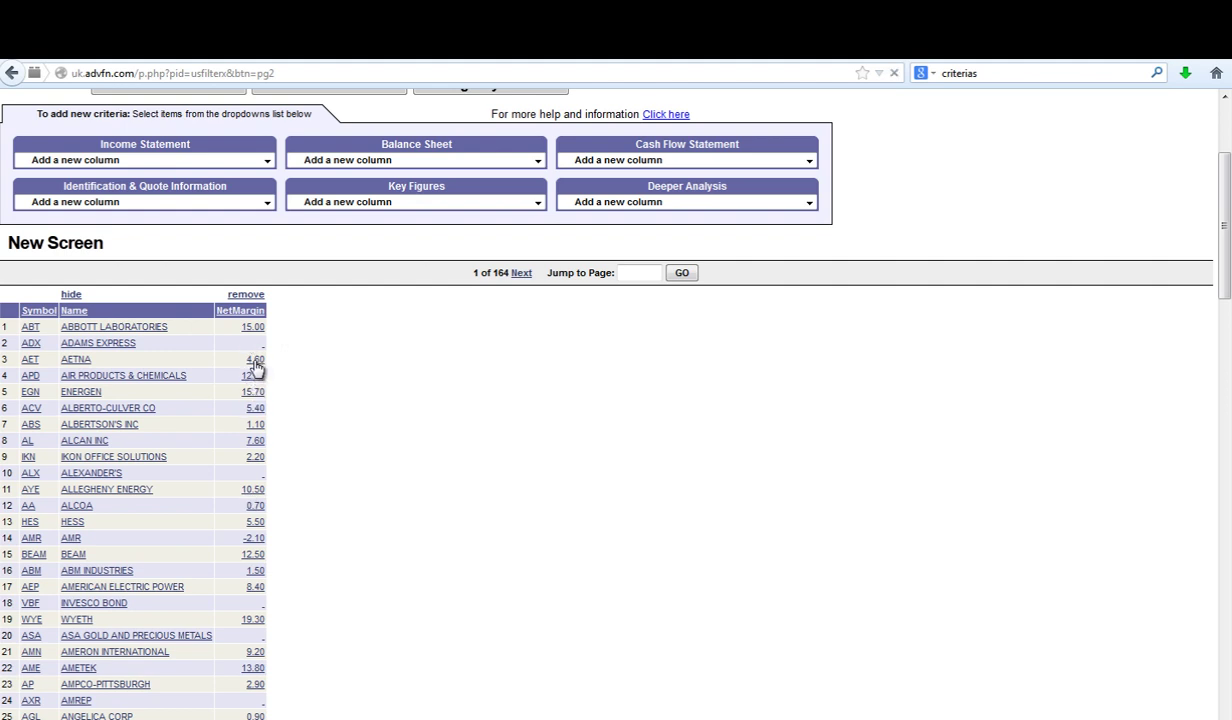
Constrain the screen to exclude stocks with NetMargin less than 20.
left_click(253, 362)
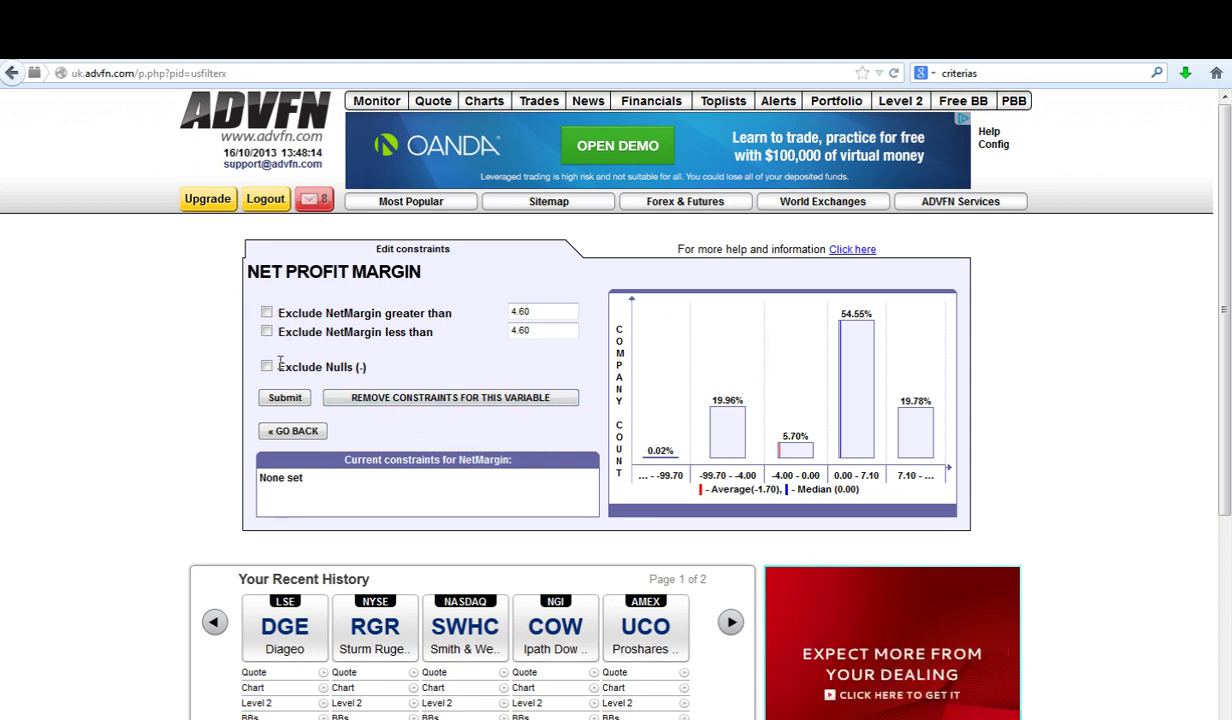
left_click(267, 333)
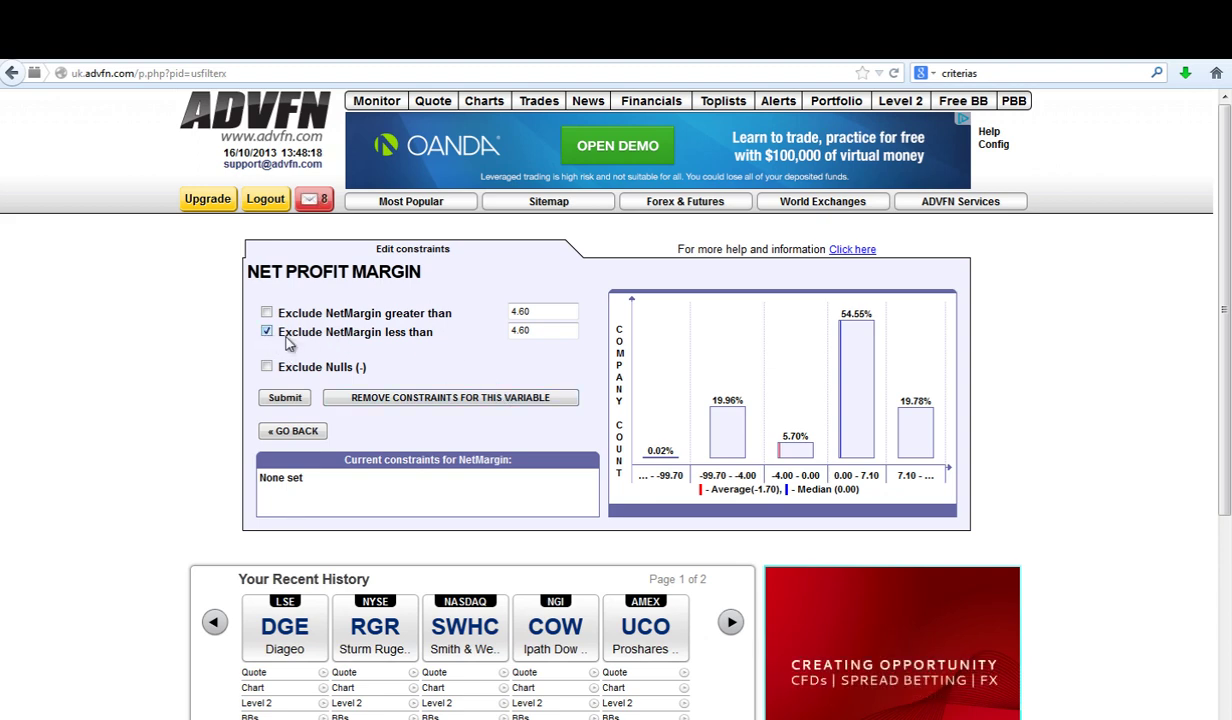
left_click_drag(547, 330, 451, 330)
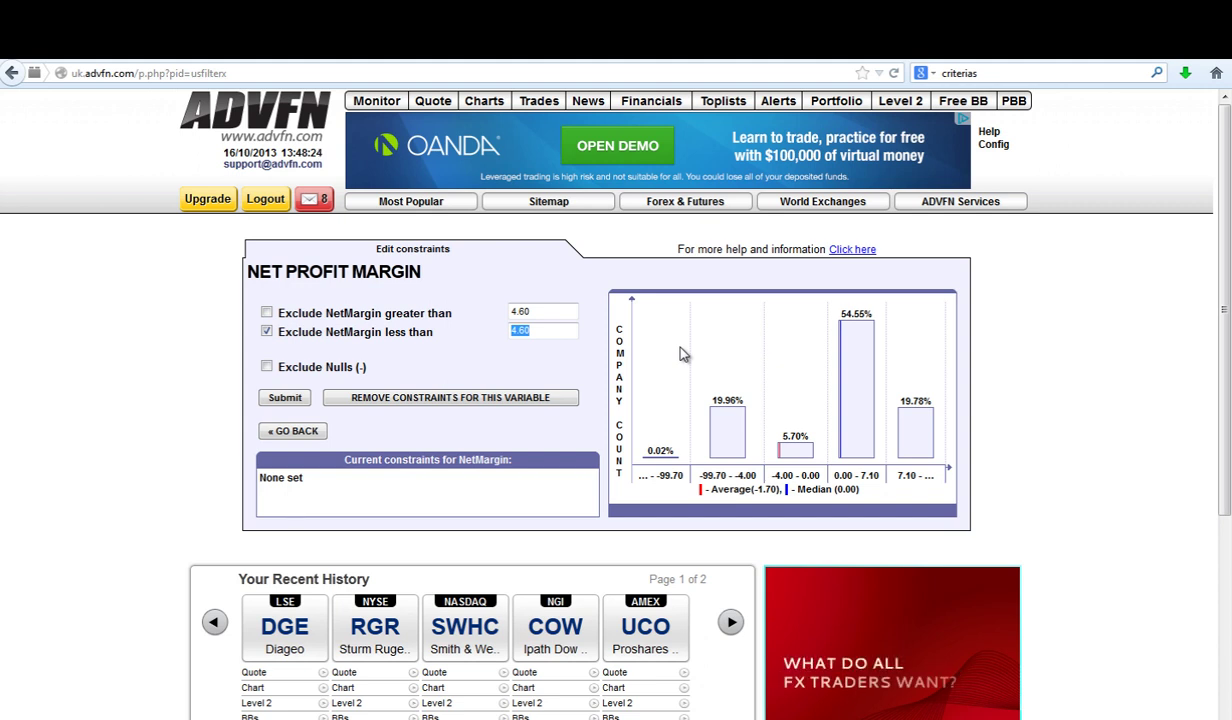
type("20")
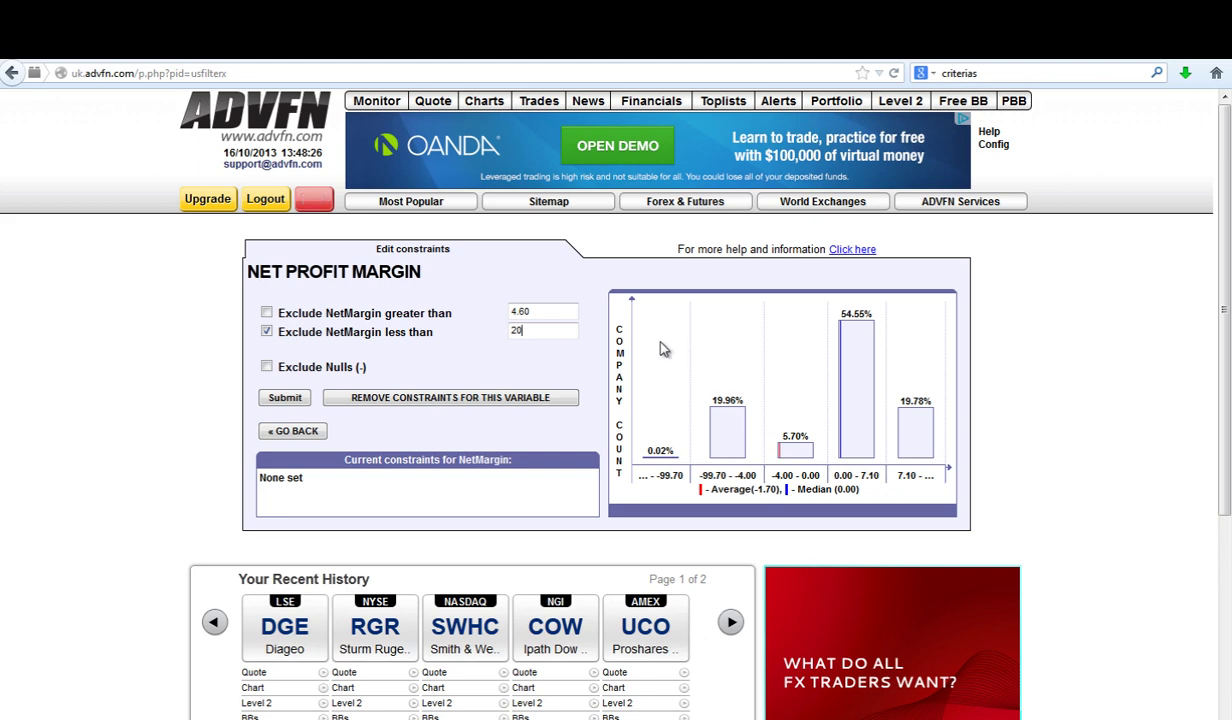
left_click(299, 401)
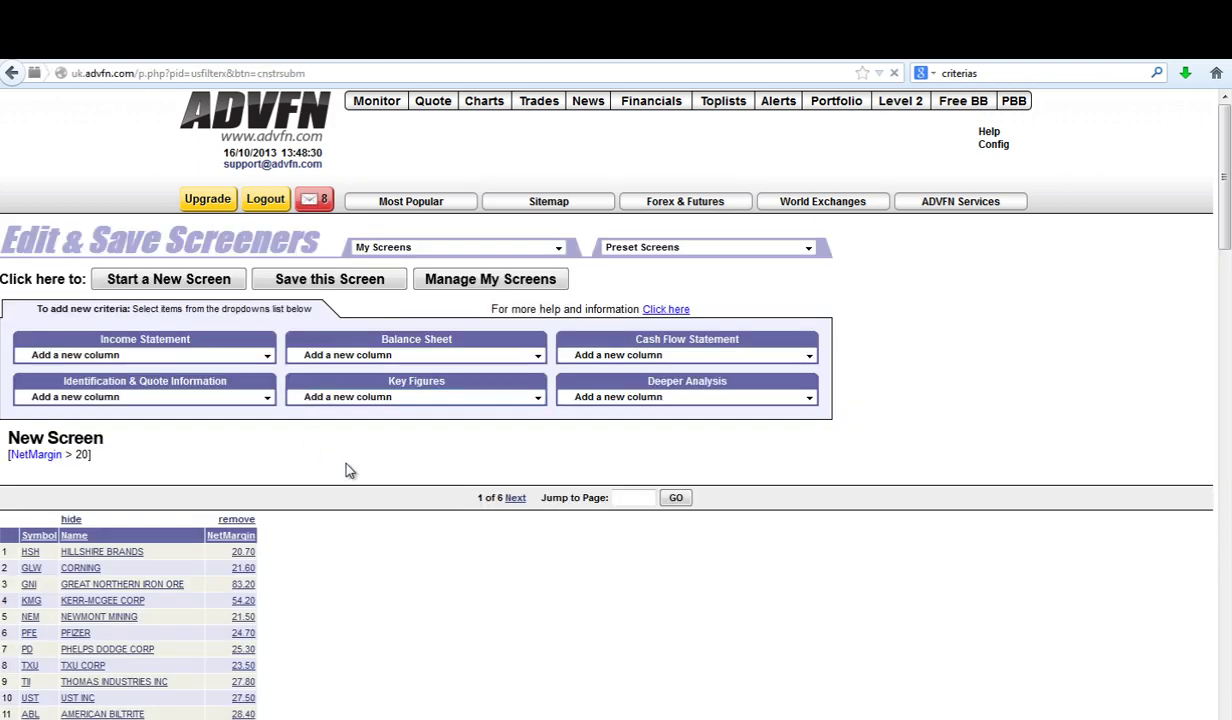
scroll(320, 460, "down", 2)
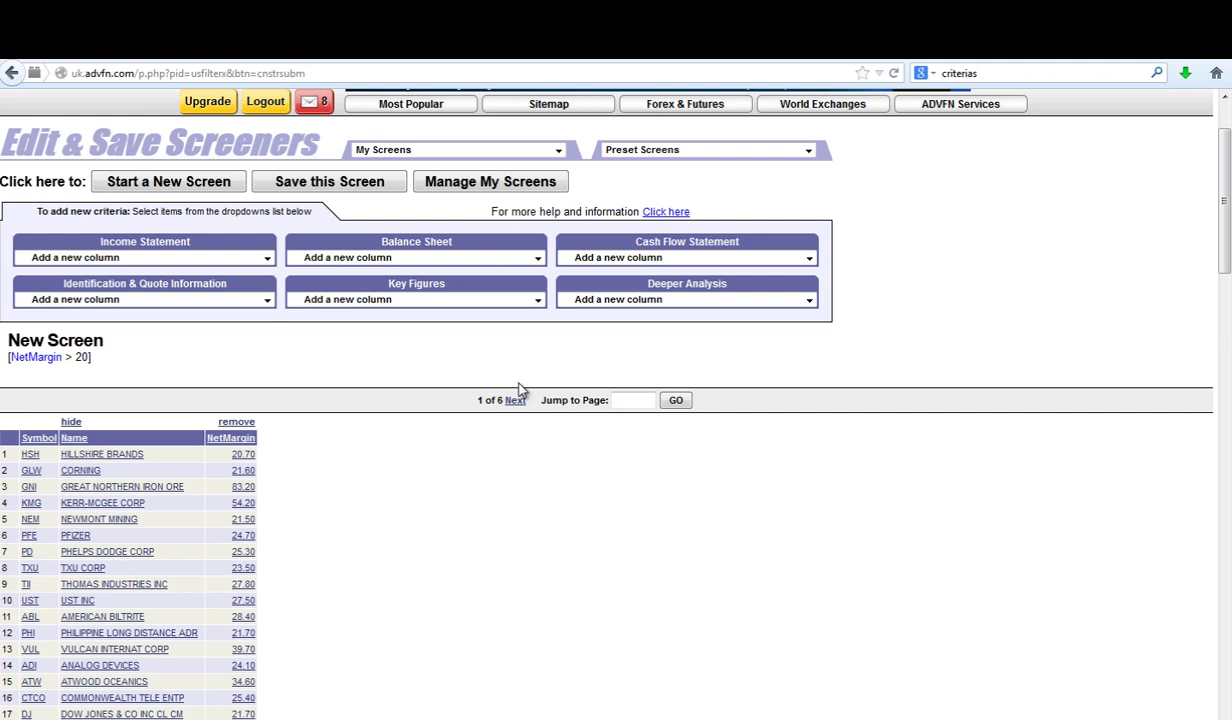
scroll(477, 443, "down", 4)
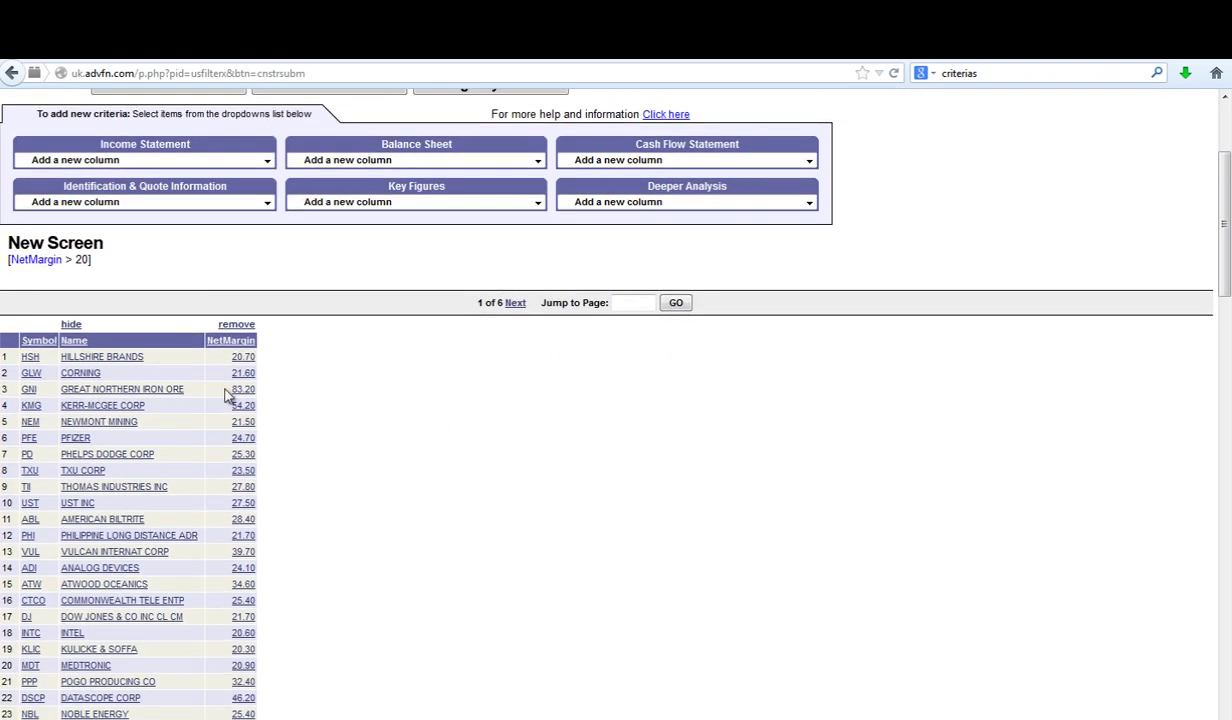
scroll(210, 385, "down", 4)
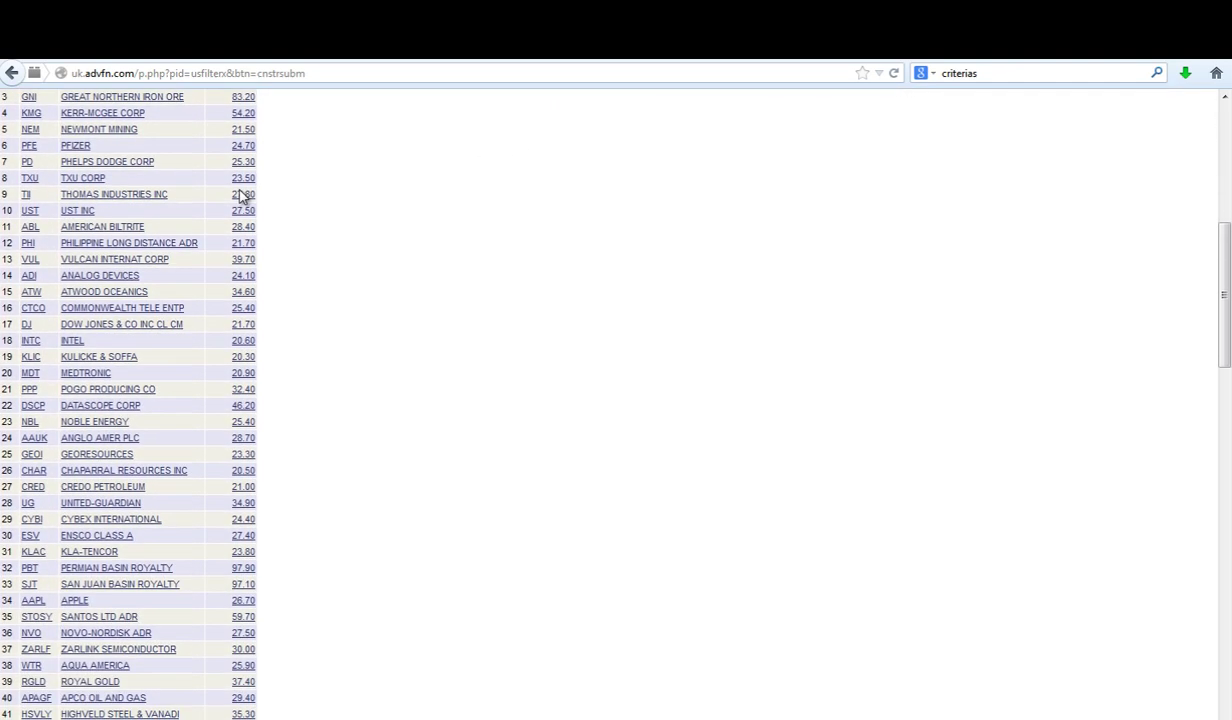
scroll(247, 535, "up", 10)
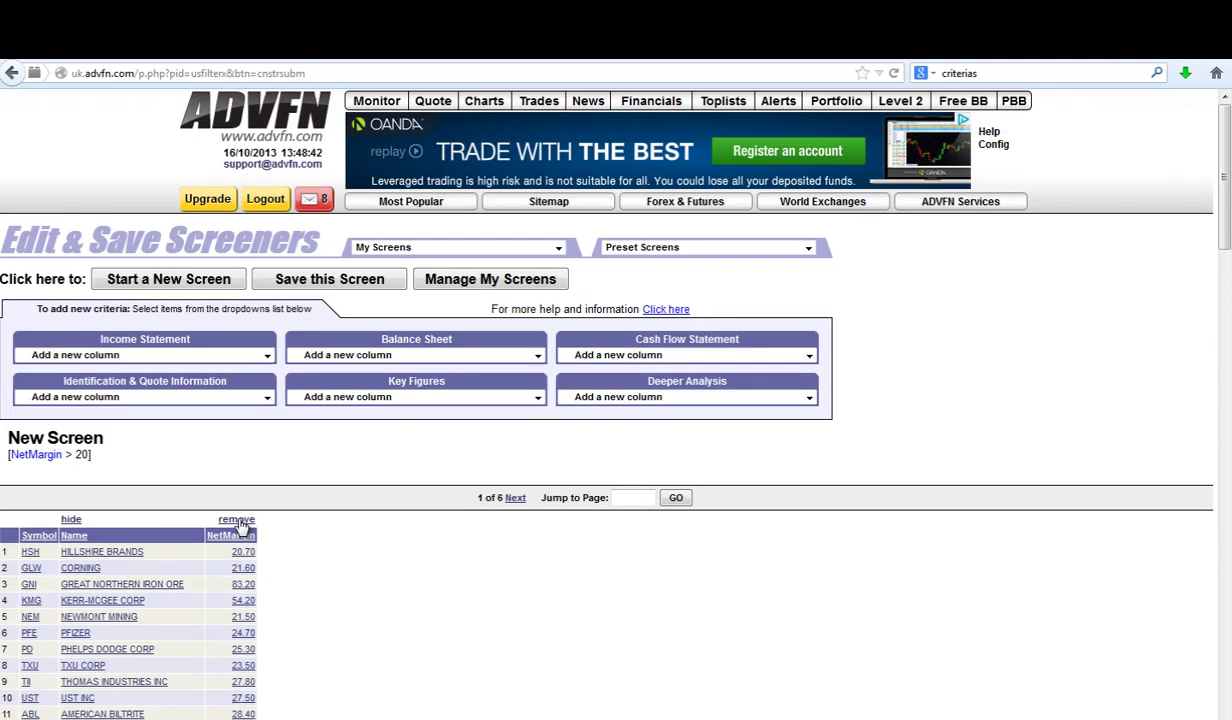
scroll(250, 519, "down", 2)
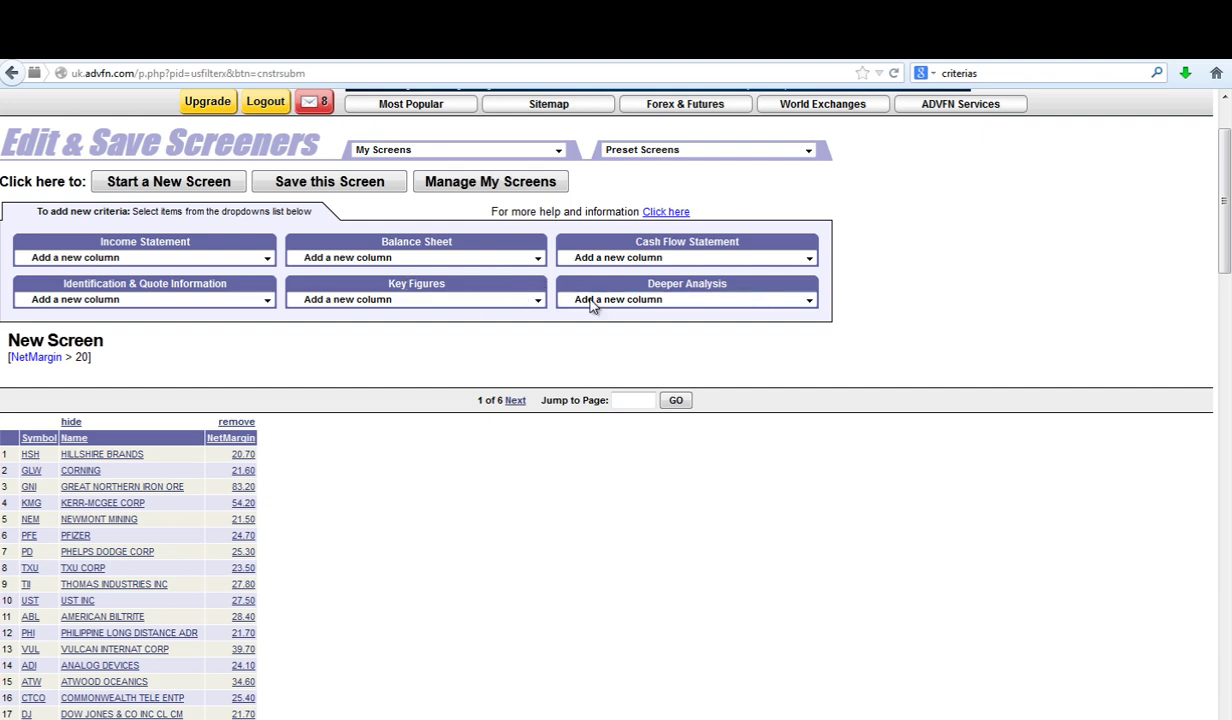
Add an Altman's Z Ratio column from the Deeper Analysis list.
left_click(808, 300)
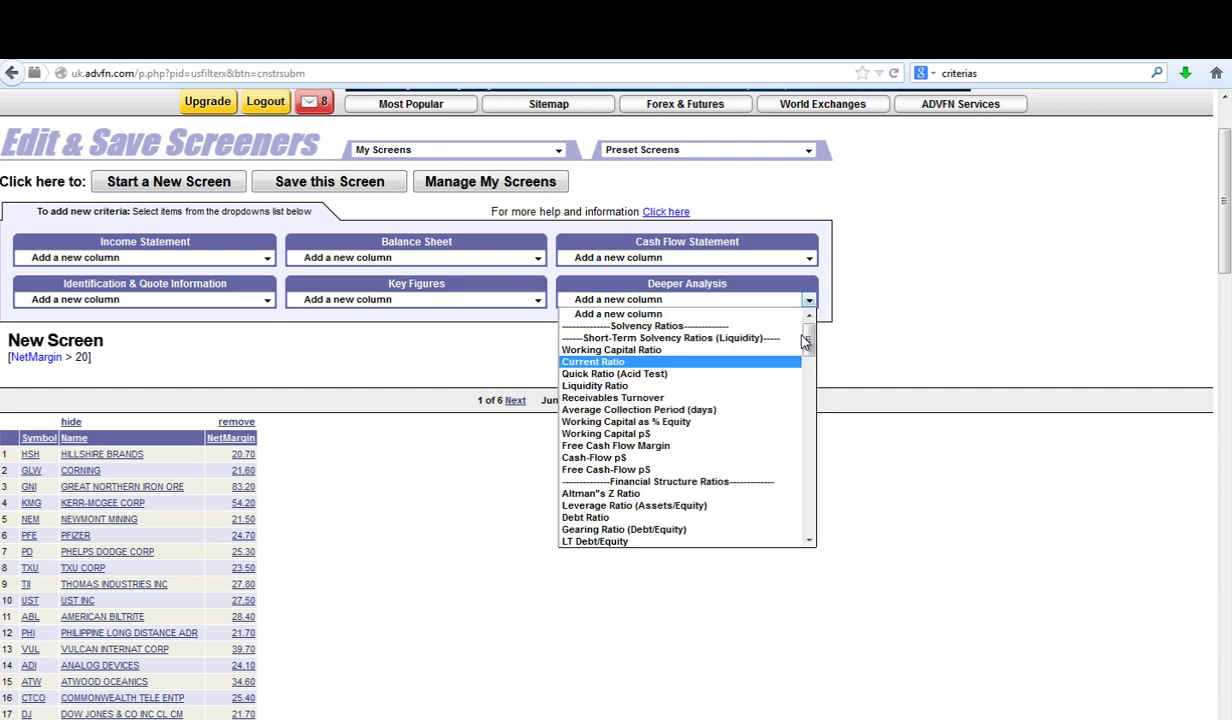
scroll(811, 350, "down", 2)
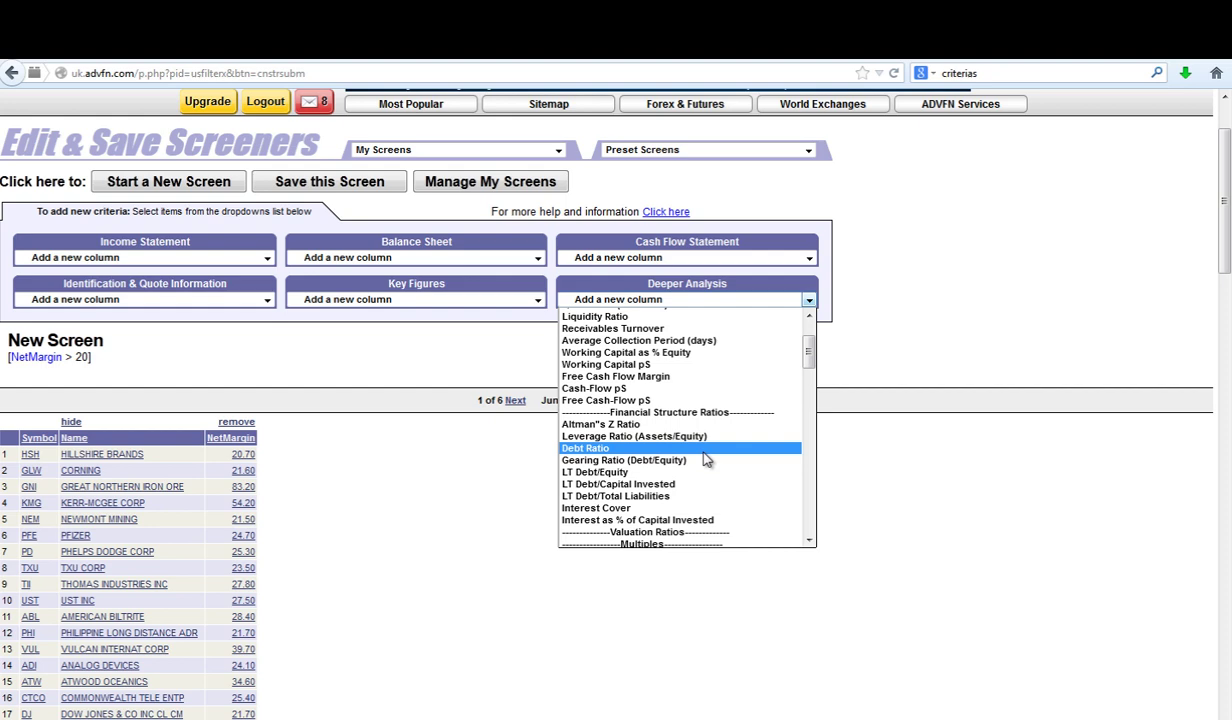
left_click(619, 426)
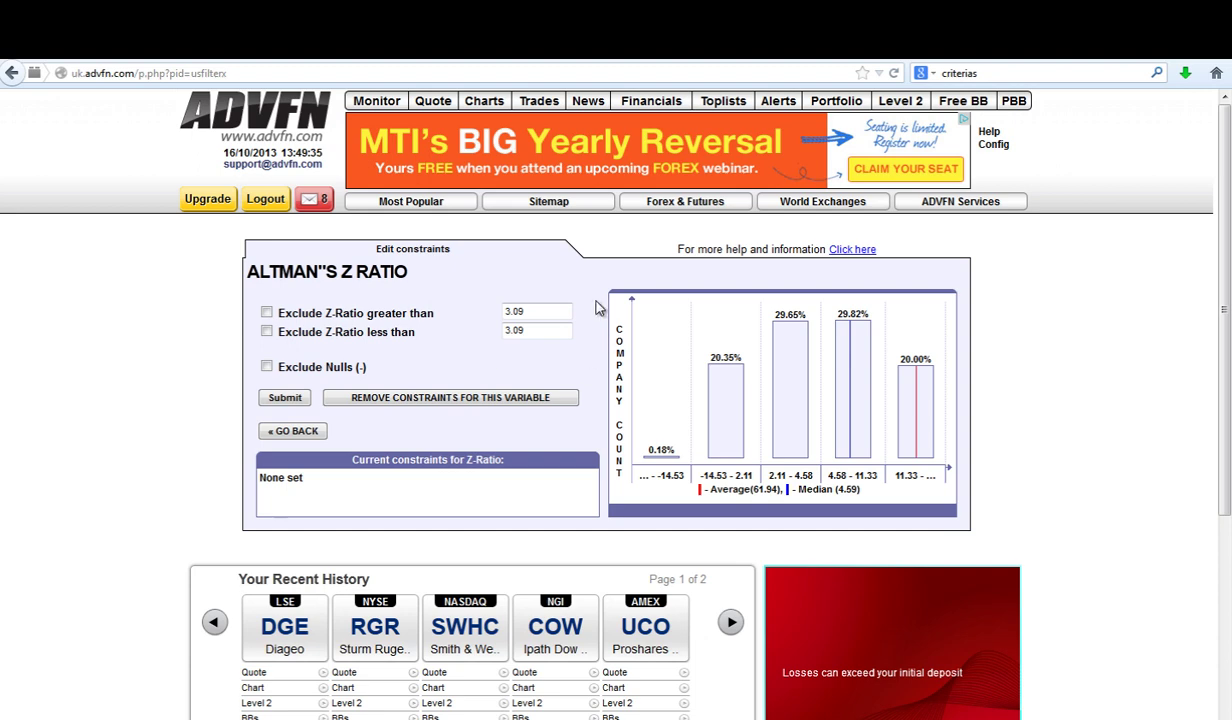
Exclude stocks with Z-Ratio less than 3, replacing the 3.09 default limit.
left_click(267, 333)
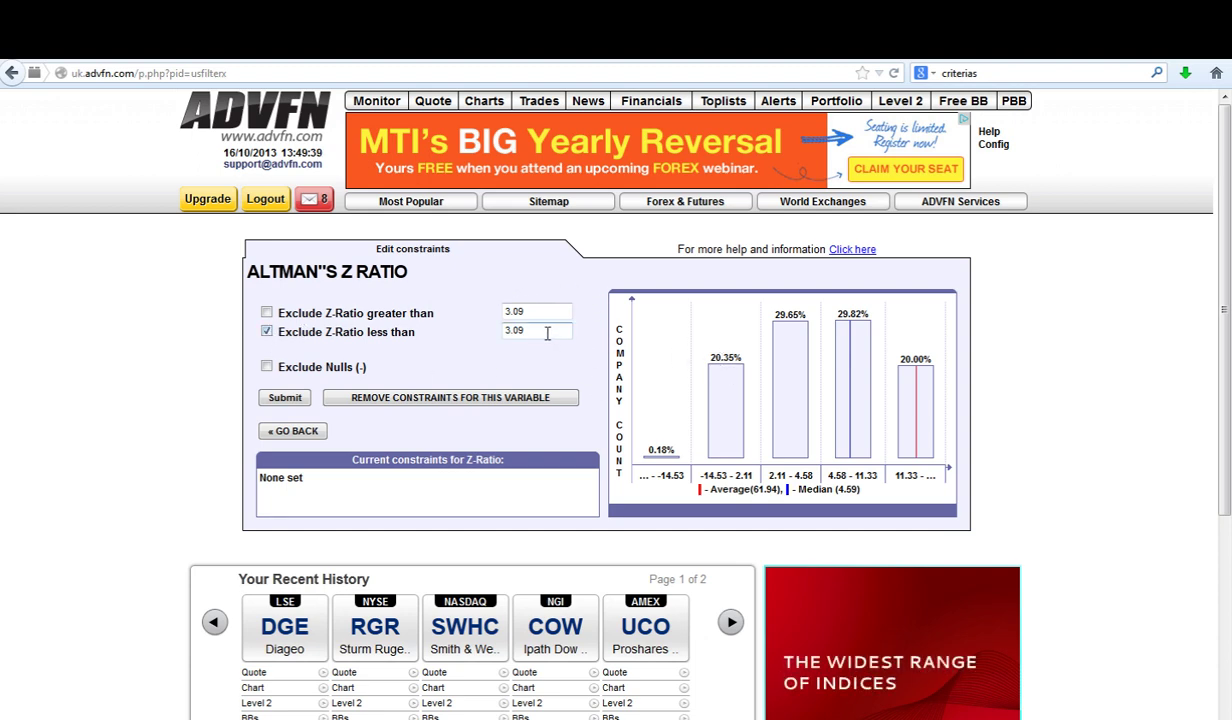
double_click(509, 333)
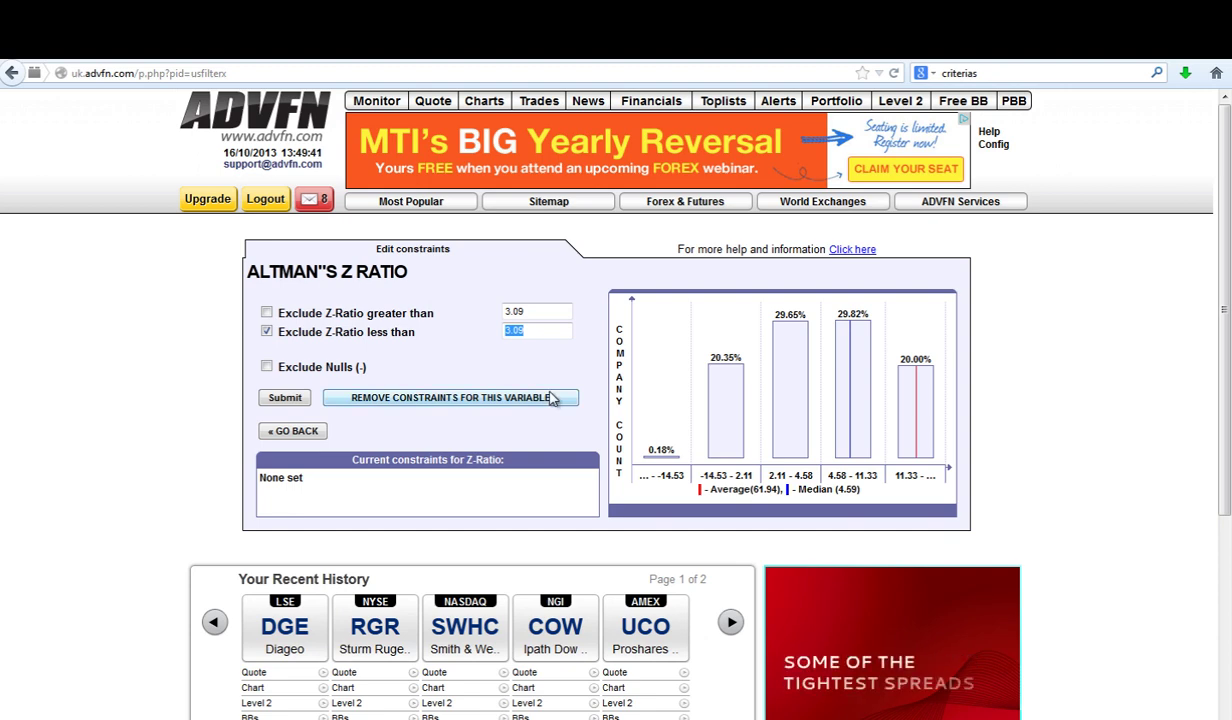
type("3")
left_click(292, 400)
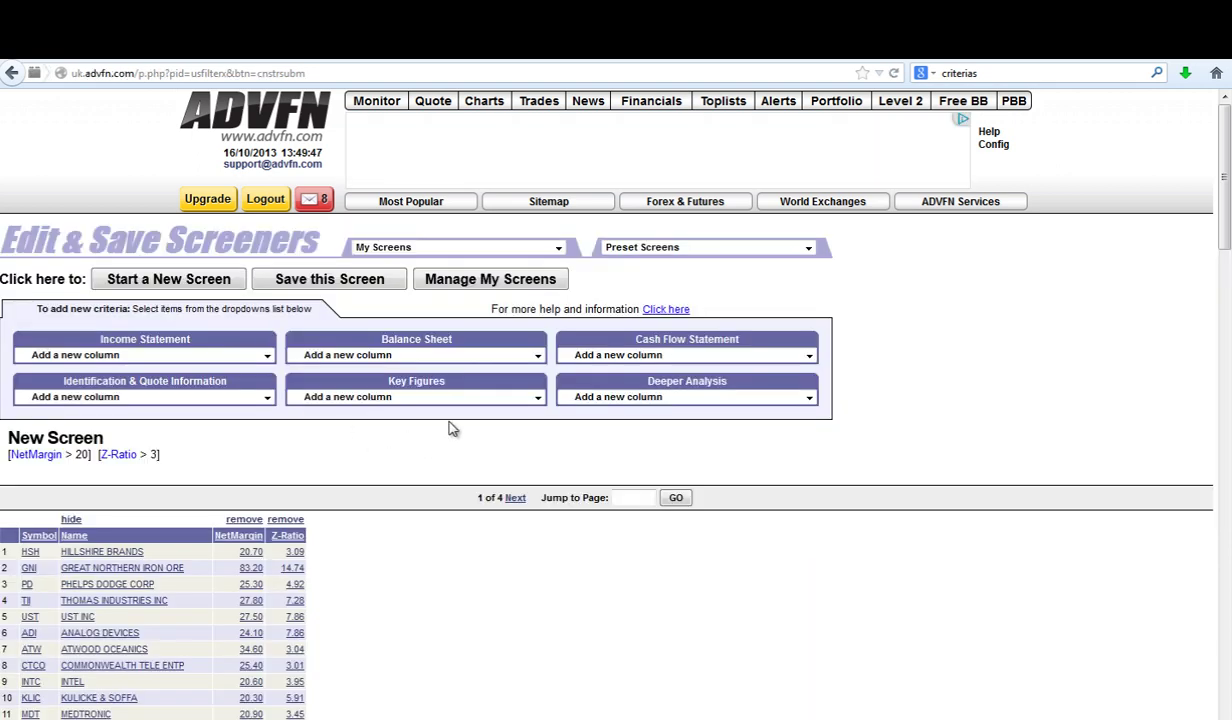
Scroll through the filtered results to find the NetMargin > 20.00 constraint.
scroll(450, 428, "down", 2)
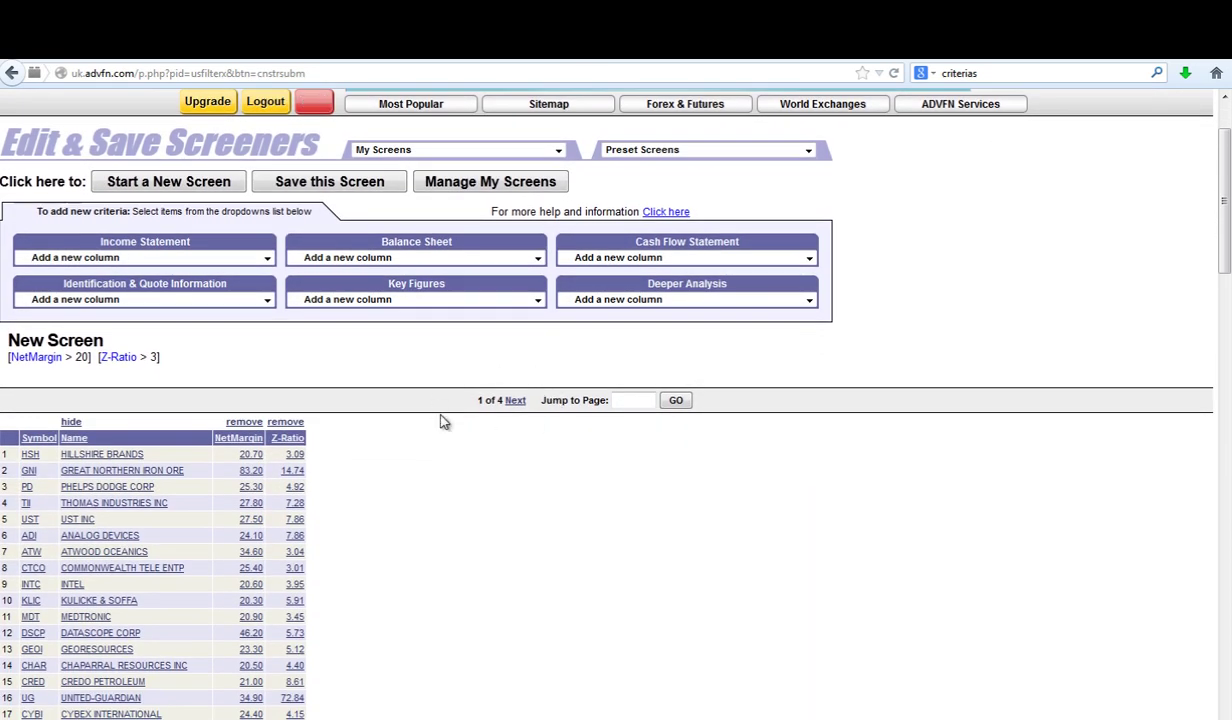
scroll(535, 380, "down", 1)
scroll(535, 380, "down", 2)
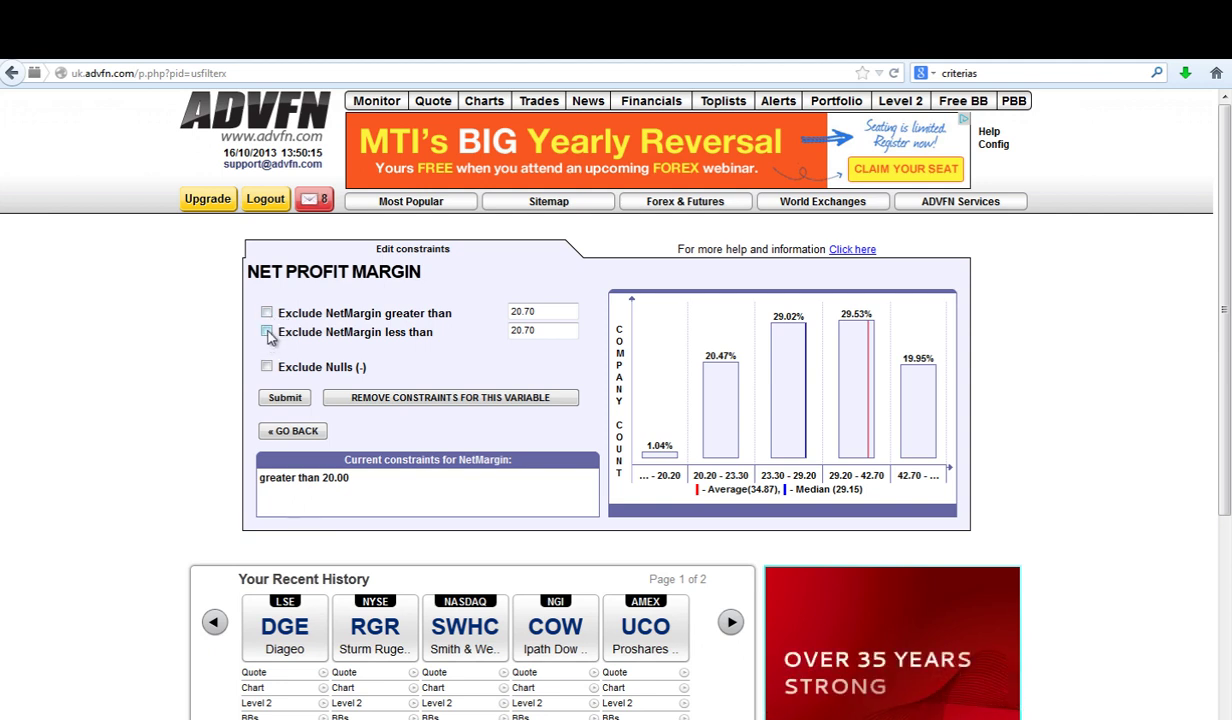
Raise the NetMargin exclusion limit from 20.70 to 90 and apply it.
left_click(267, 333)
left_click_drag(558, 331, 470, 325)
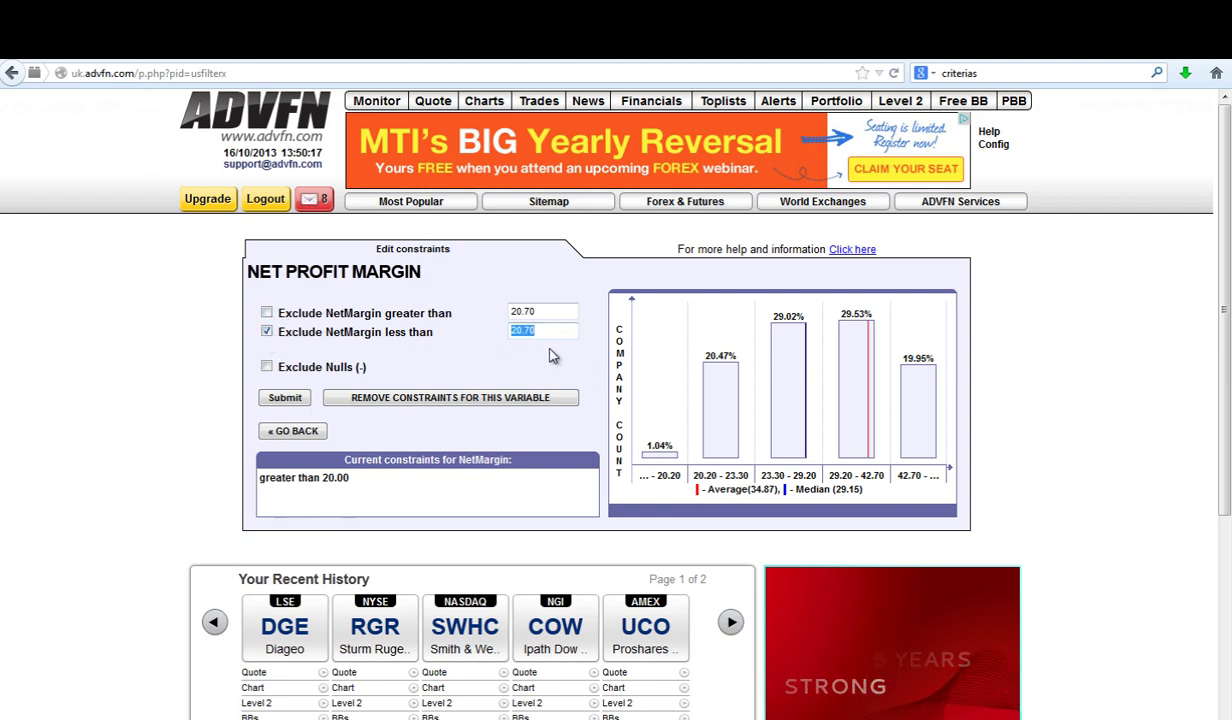
type("80")
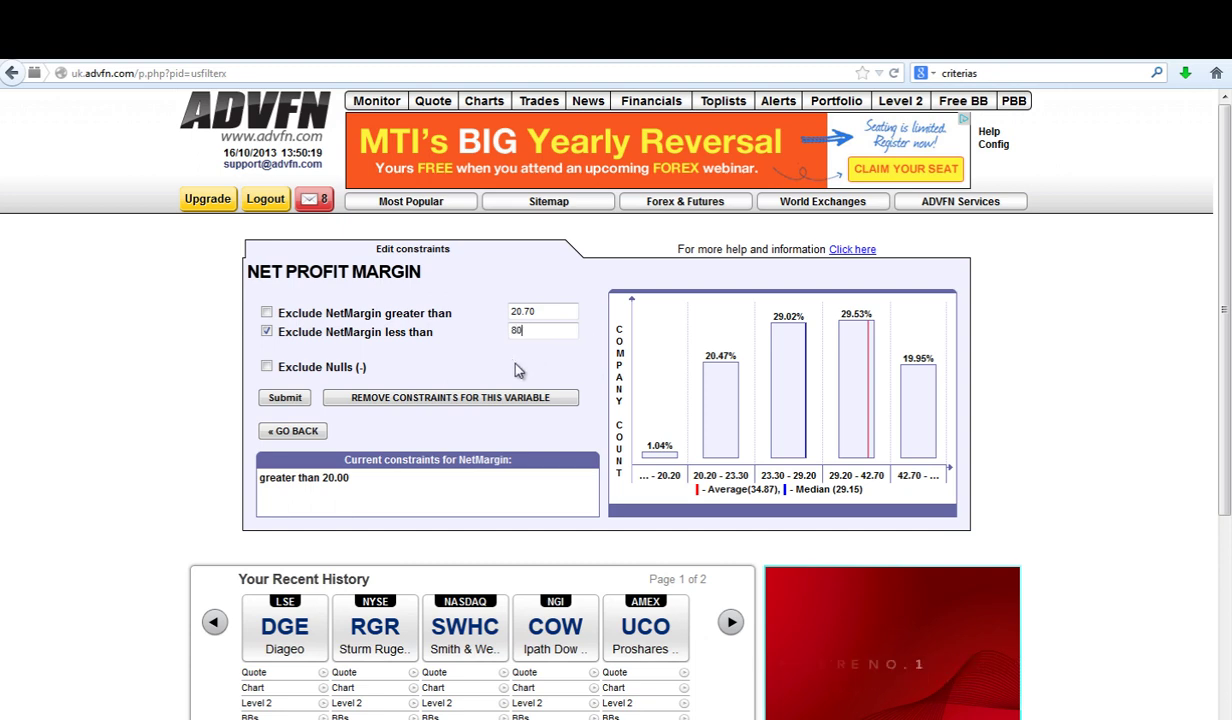
key("BackSpace")
key("BackSpace")
type("90")
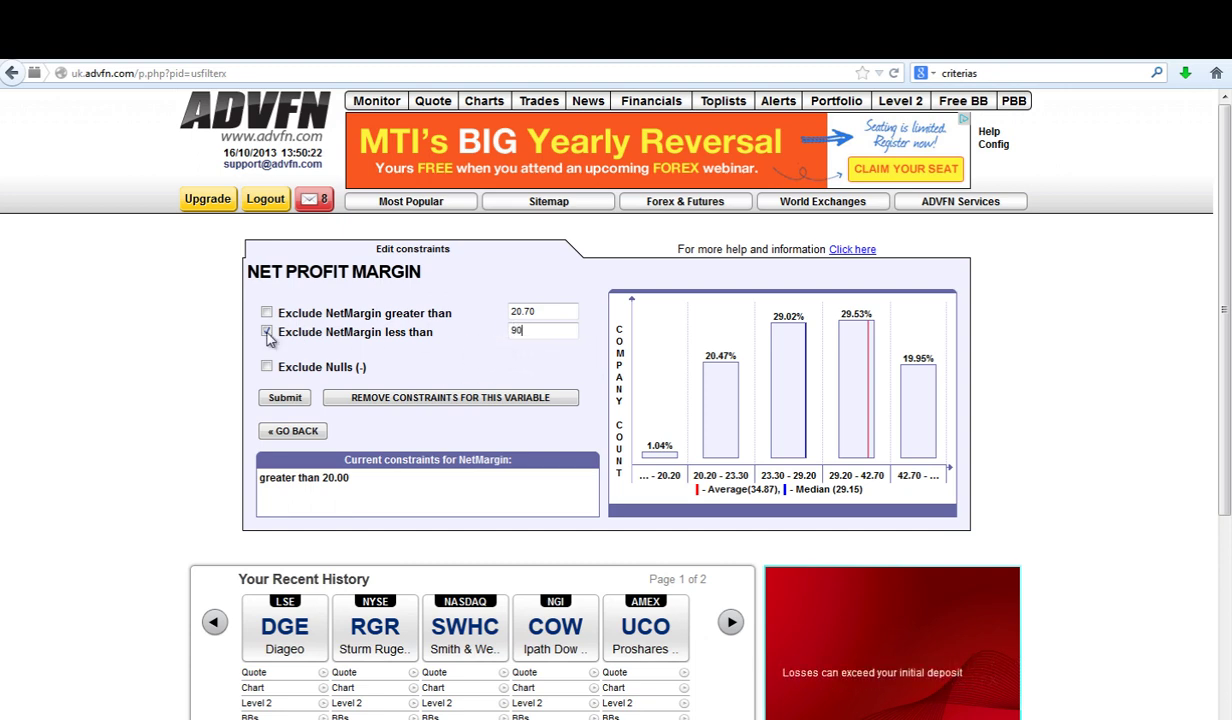
left_click(286, 400)
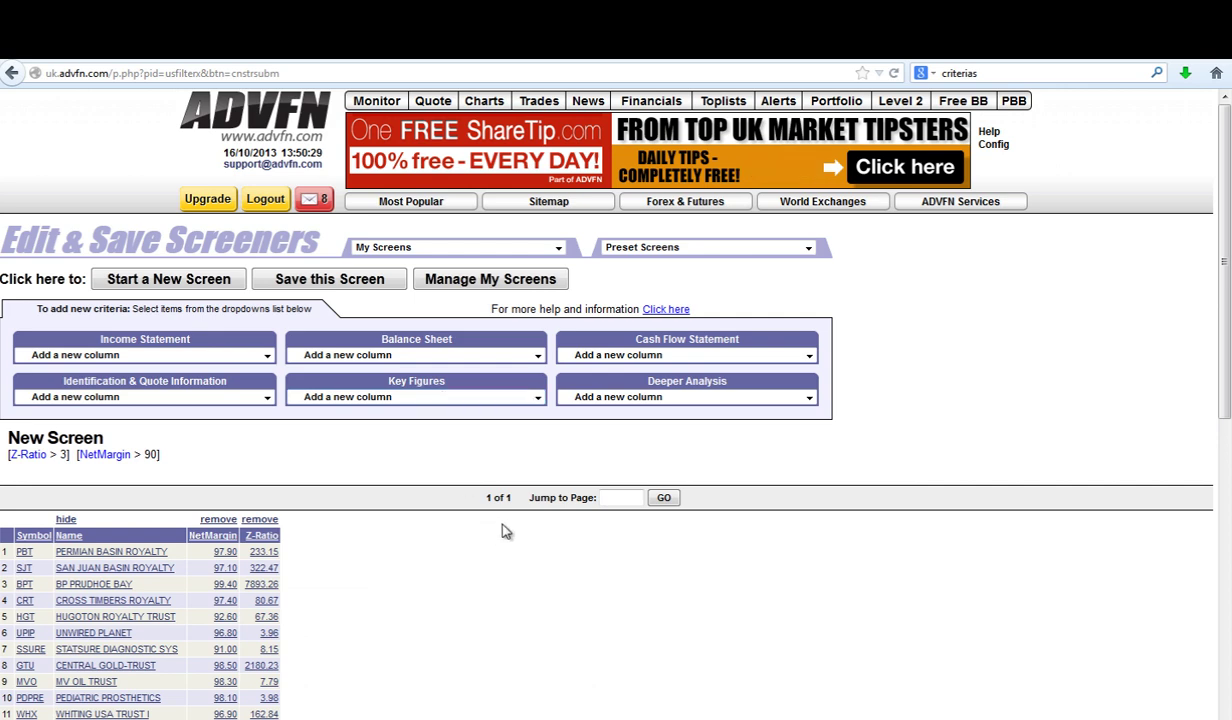
scroll(503, 517, "down", 5)
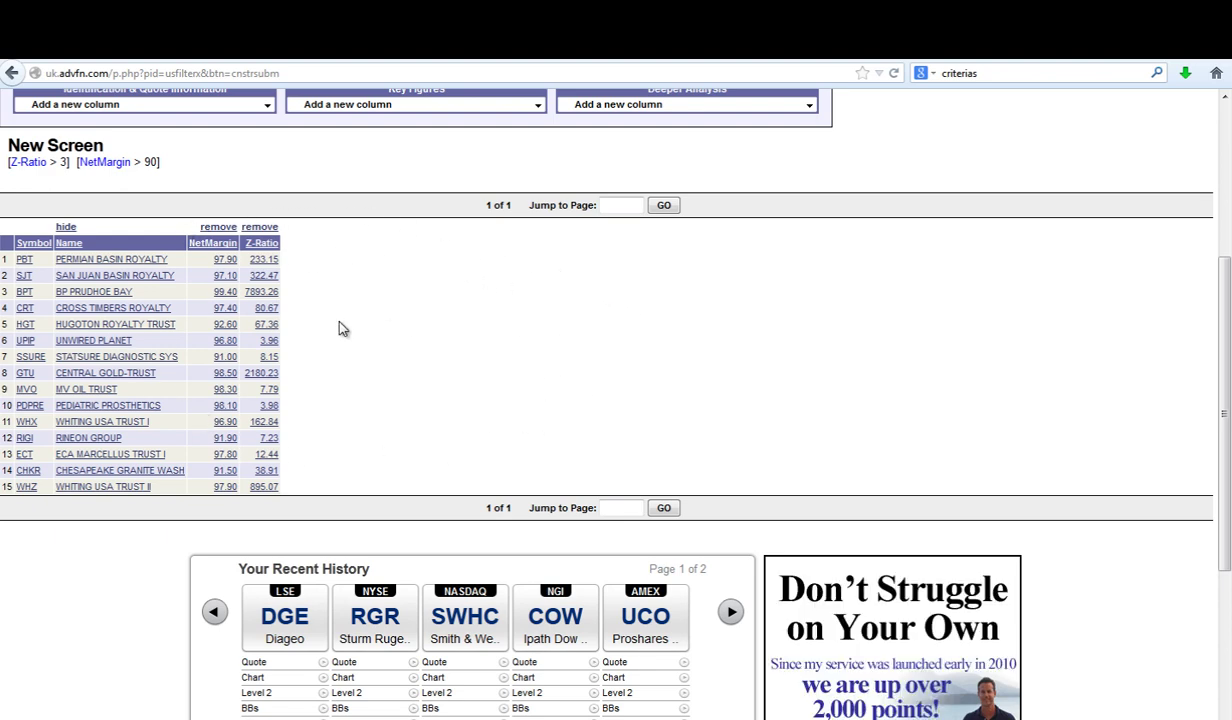
scroll(339, 329, "up", 5)
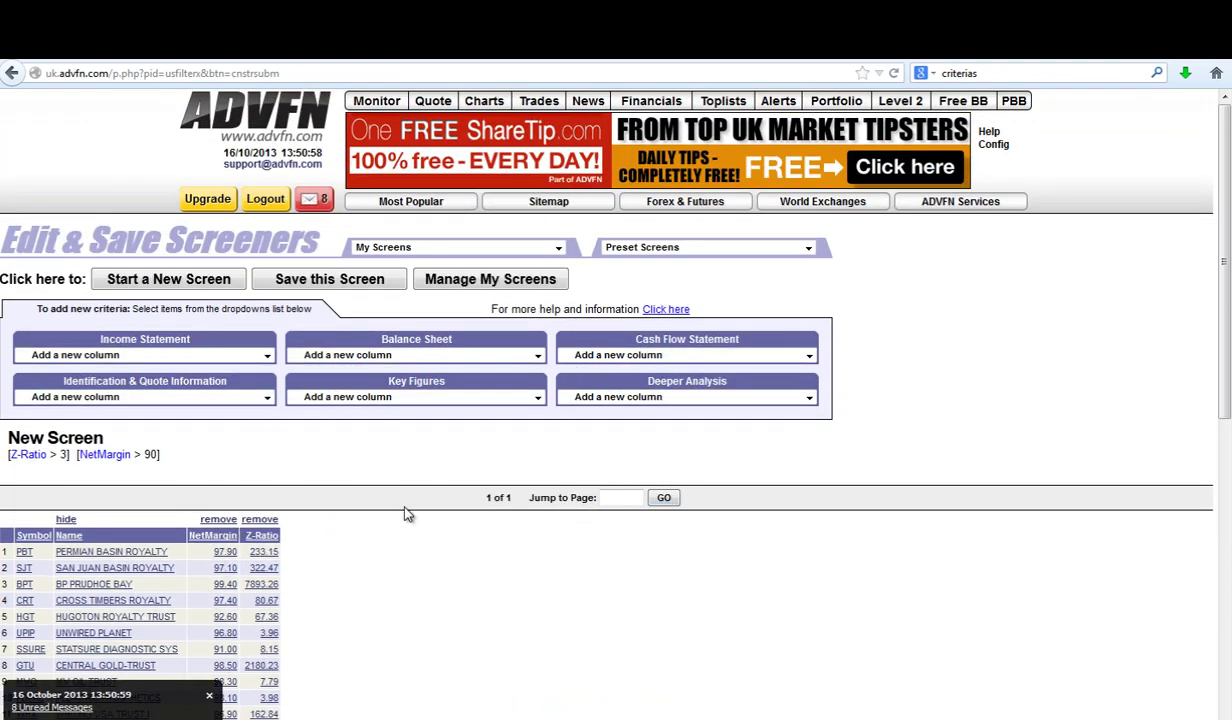
left_click(265, 397)
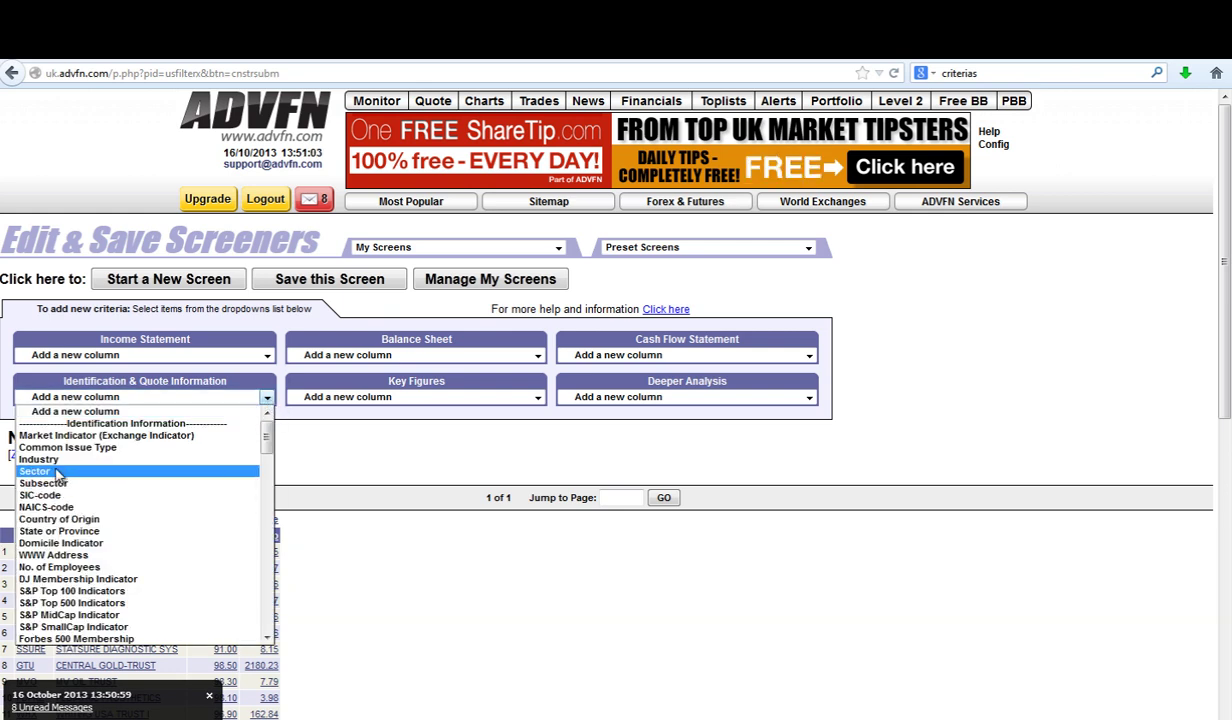
left_click(266, 400)
left_click(537, 355)
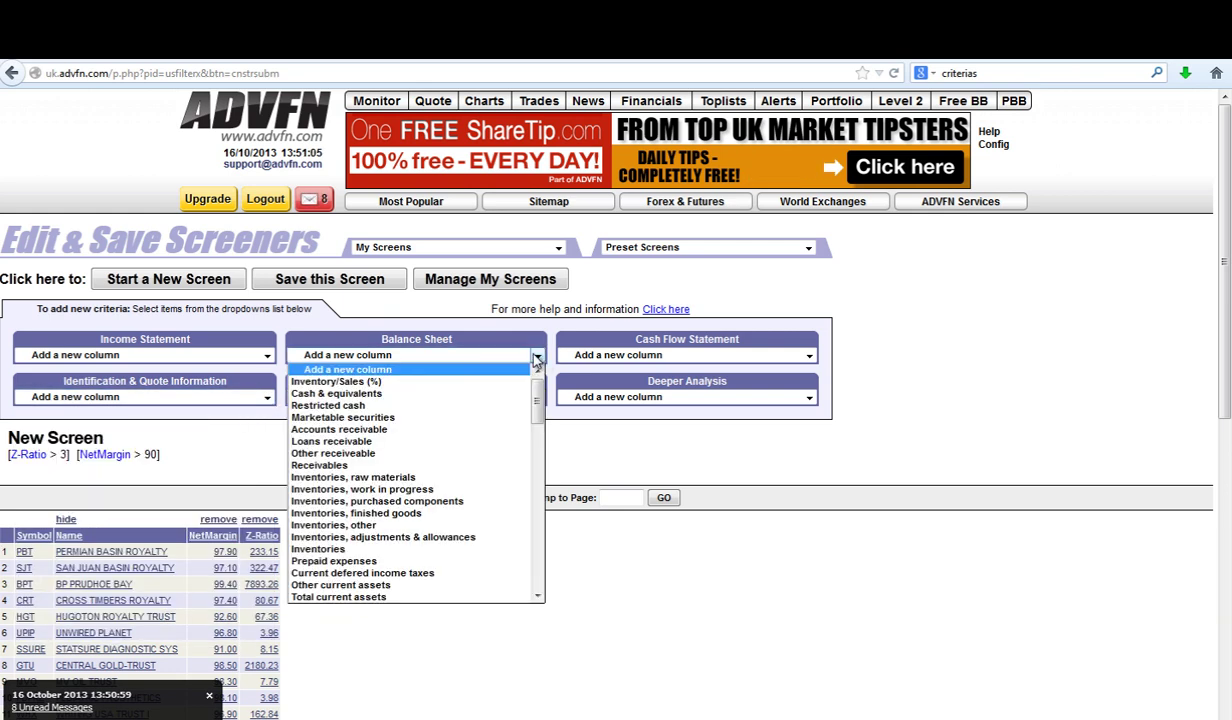
left_click(773, 366)
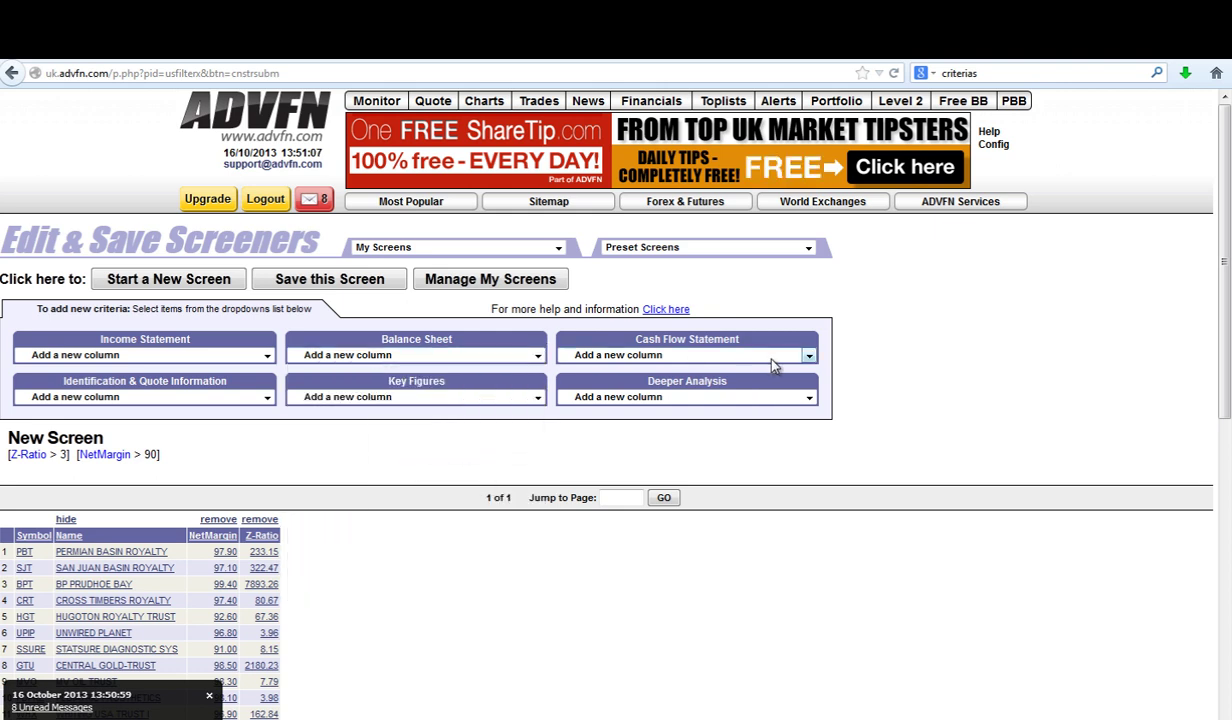
left_click(808, 358)
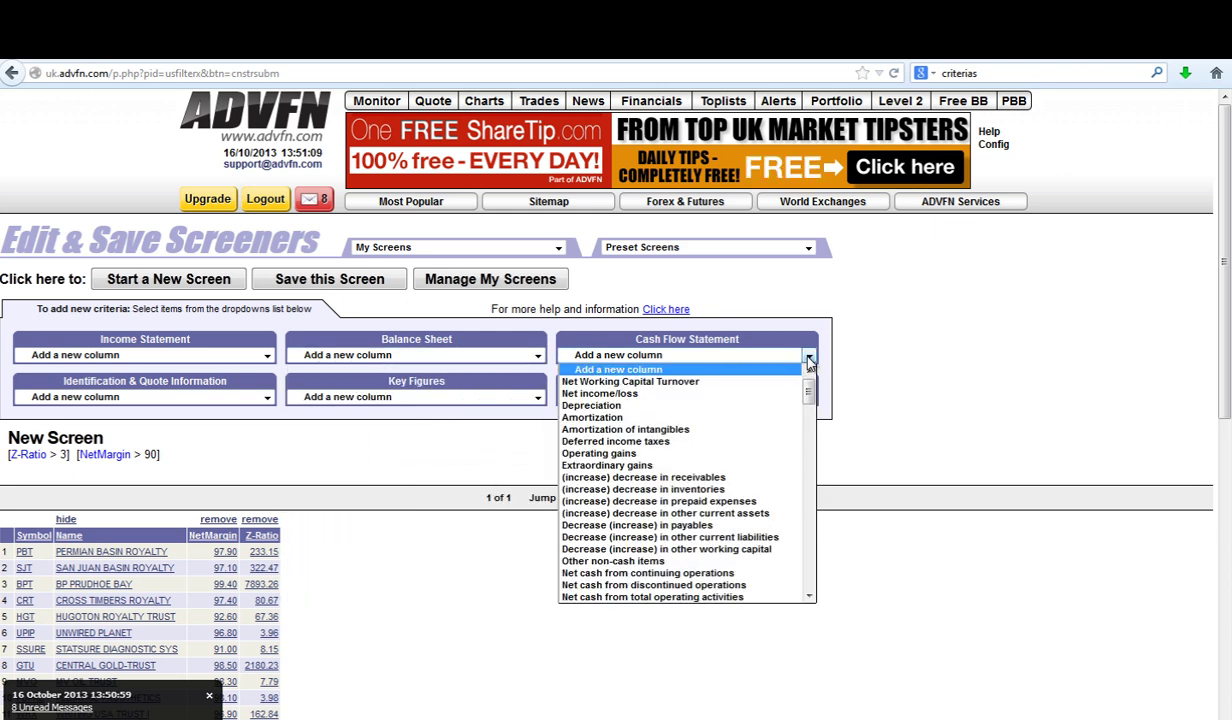
left_click(810, 360)
left_click(809, 398)
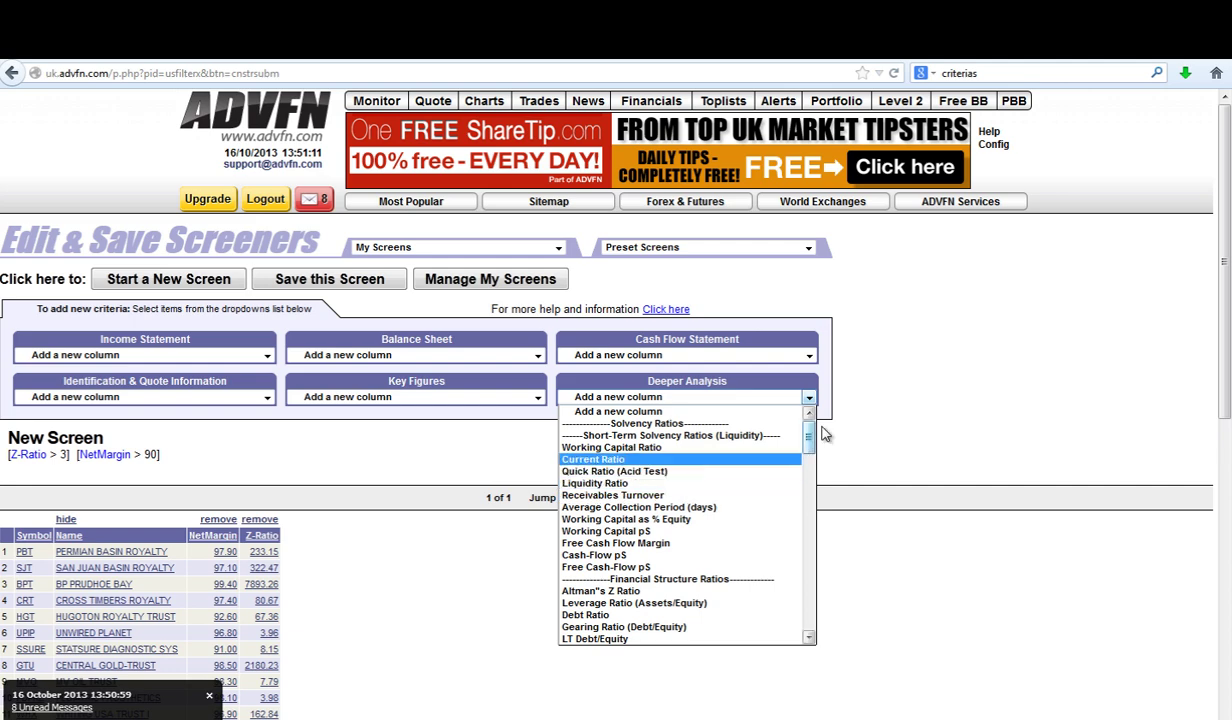
left_click_drag(810, 445, 930, 392)
left_click(929, 392)
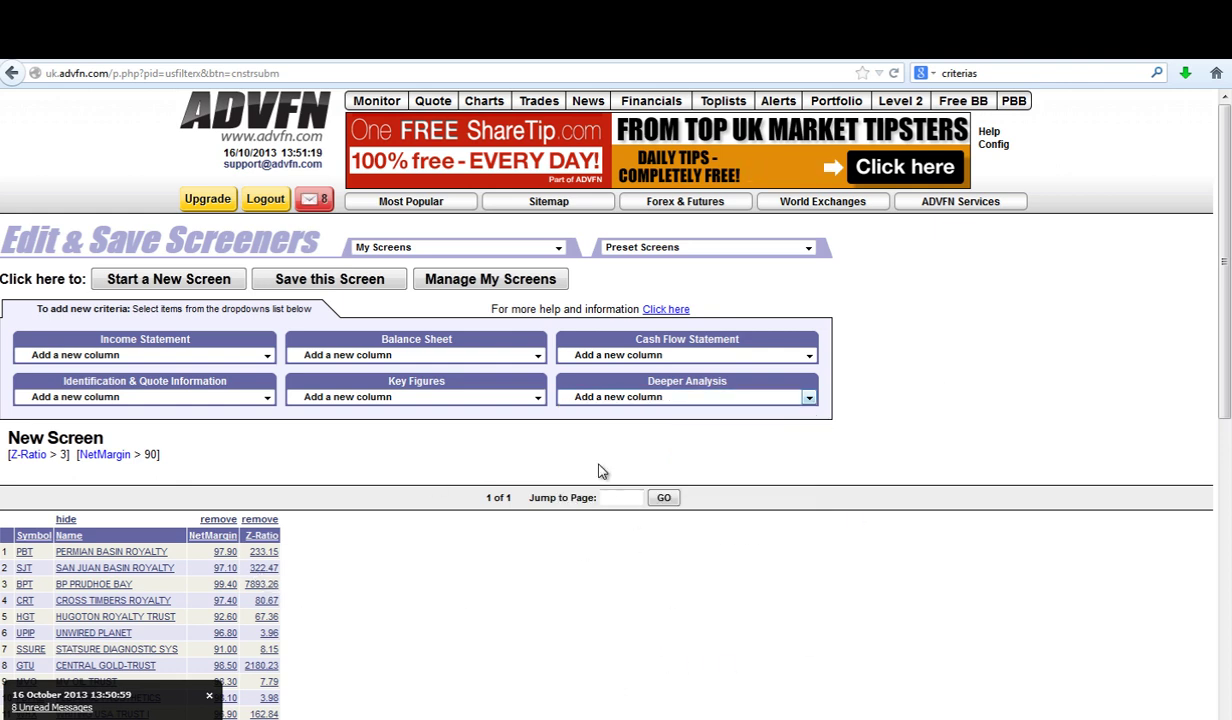
Save the current screen under the new name 'high net margin'.
left_click(329, 287)
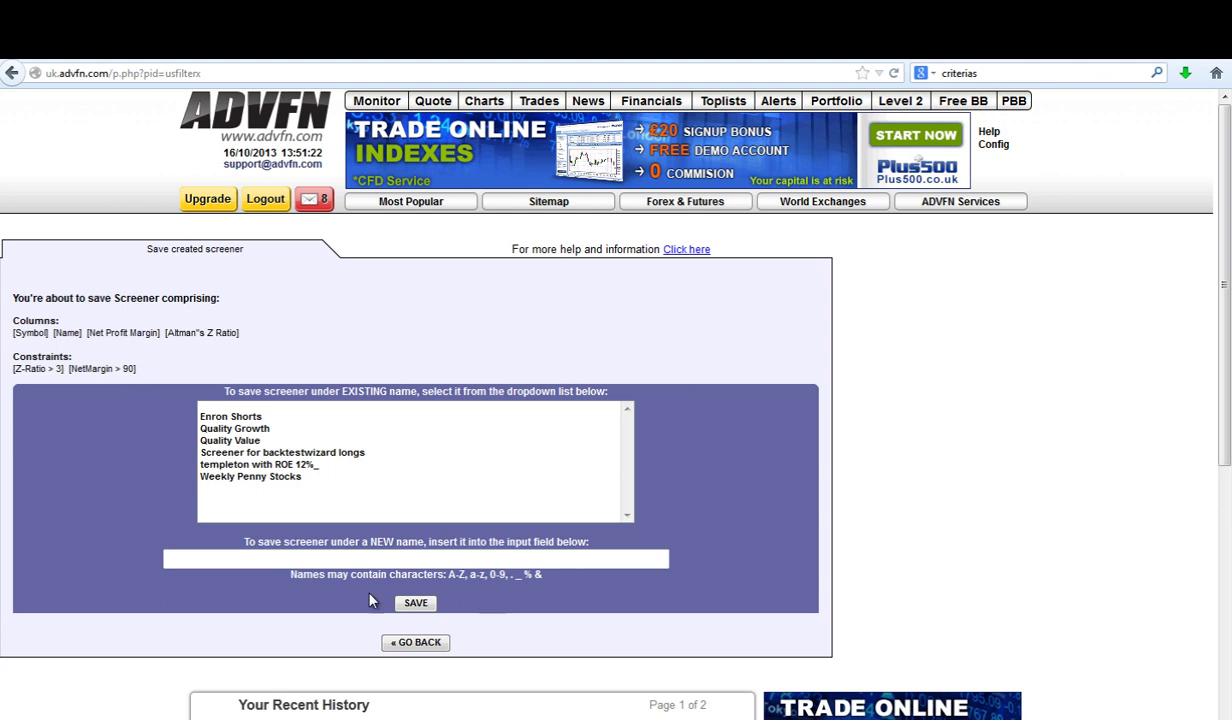
left_click(240, 557)
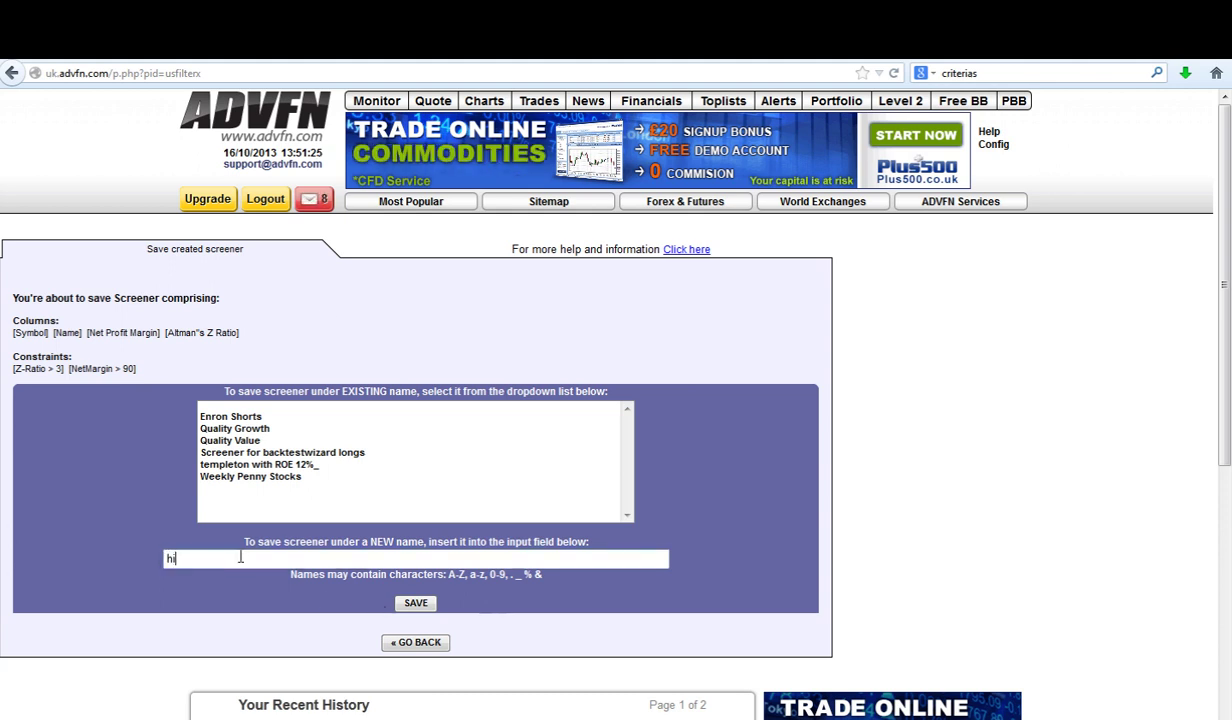
type("high net ")
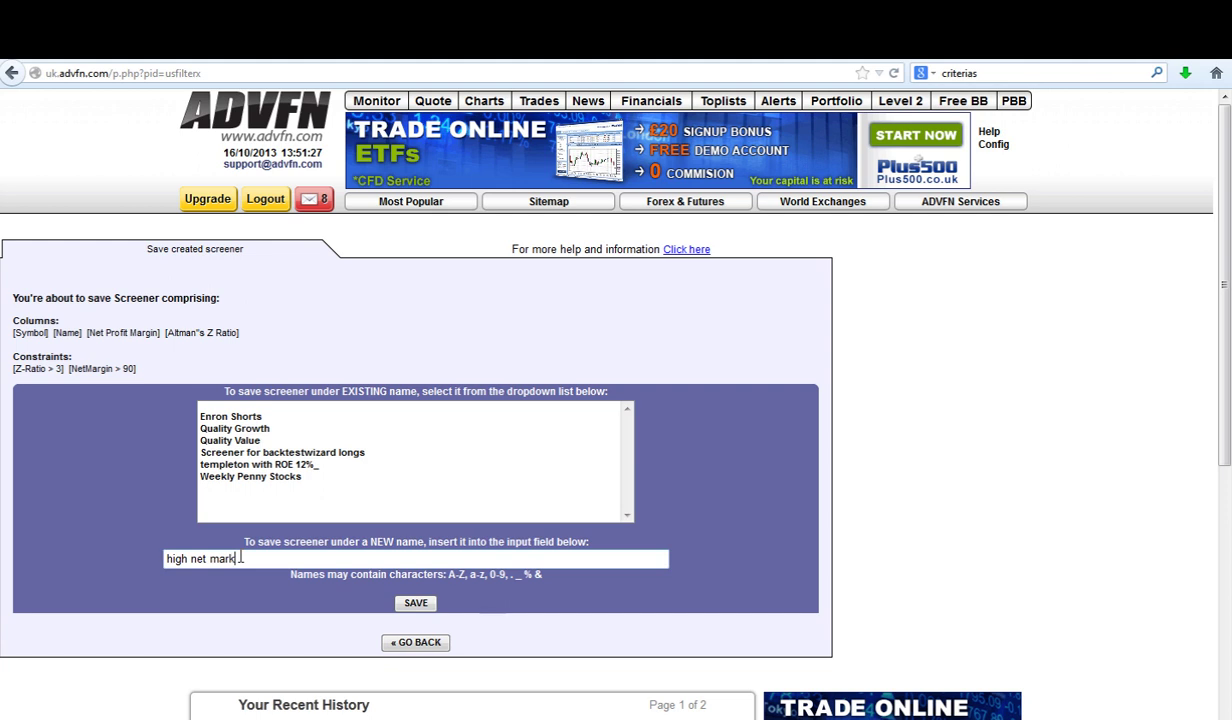
type("mar")
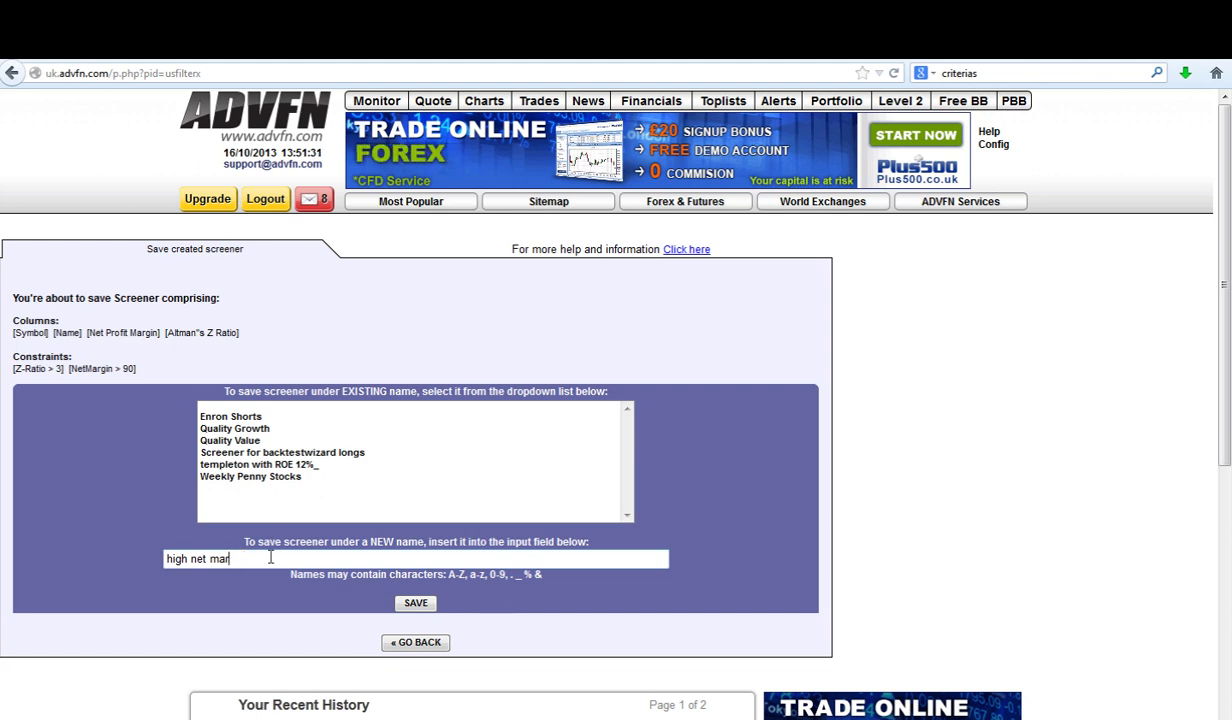
type("ggin")
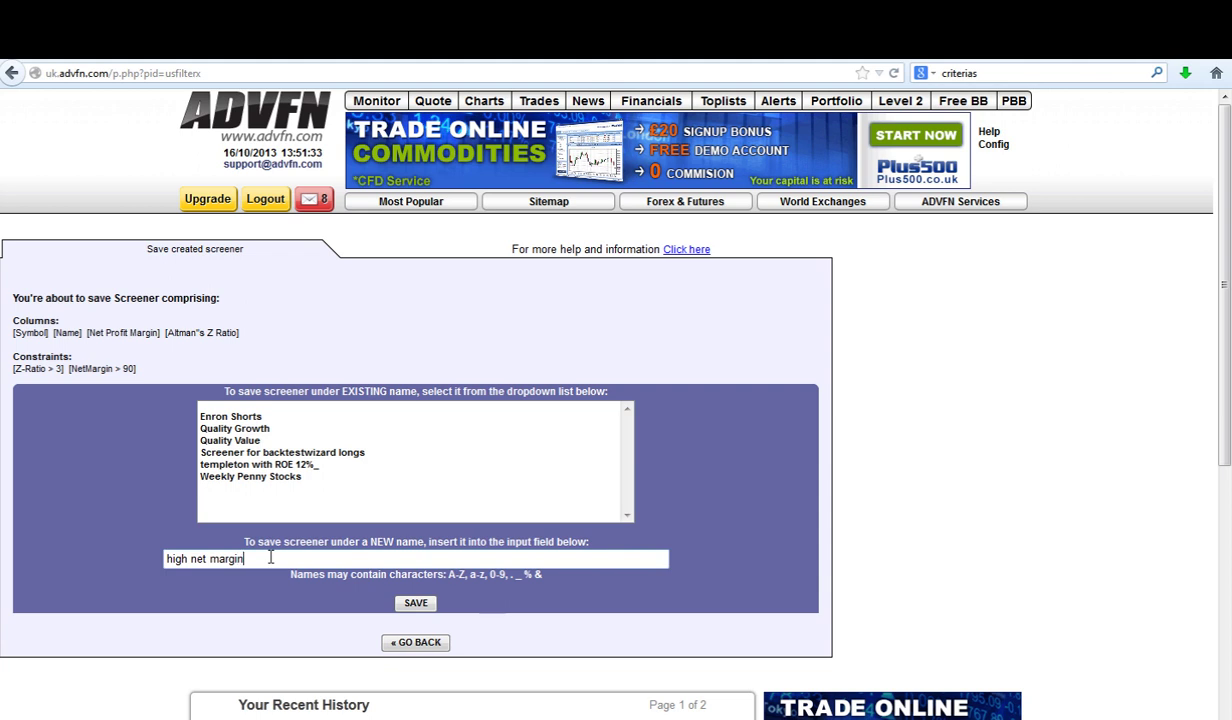
left_click(422, 605)
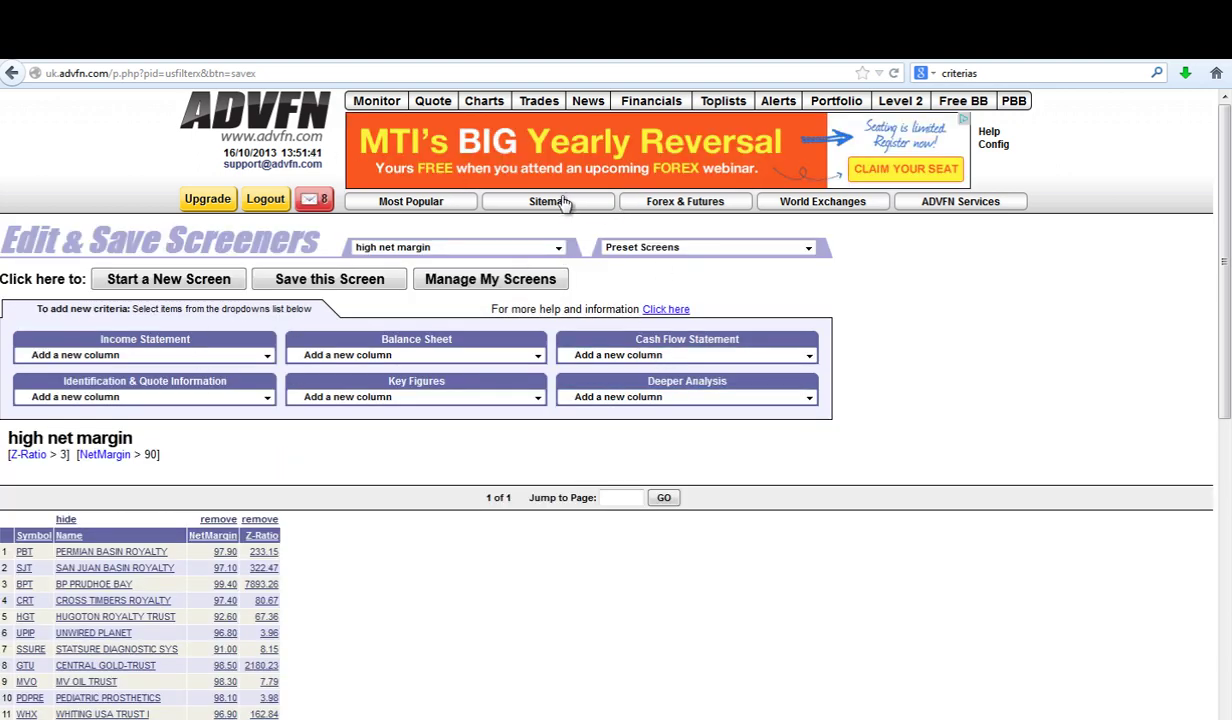
Load the saved 'high net margin' screen from My Screens on the US Screener page.
mouse_move(559, 204)
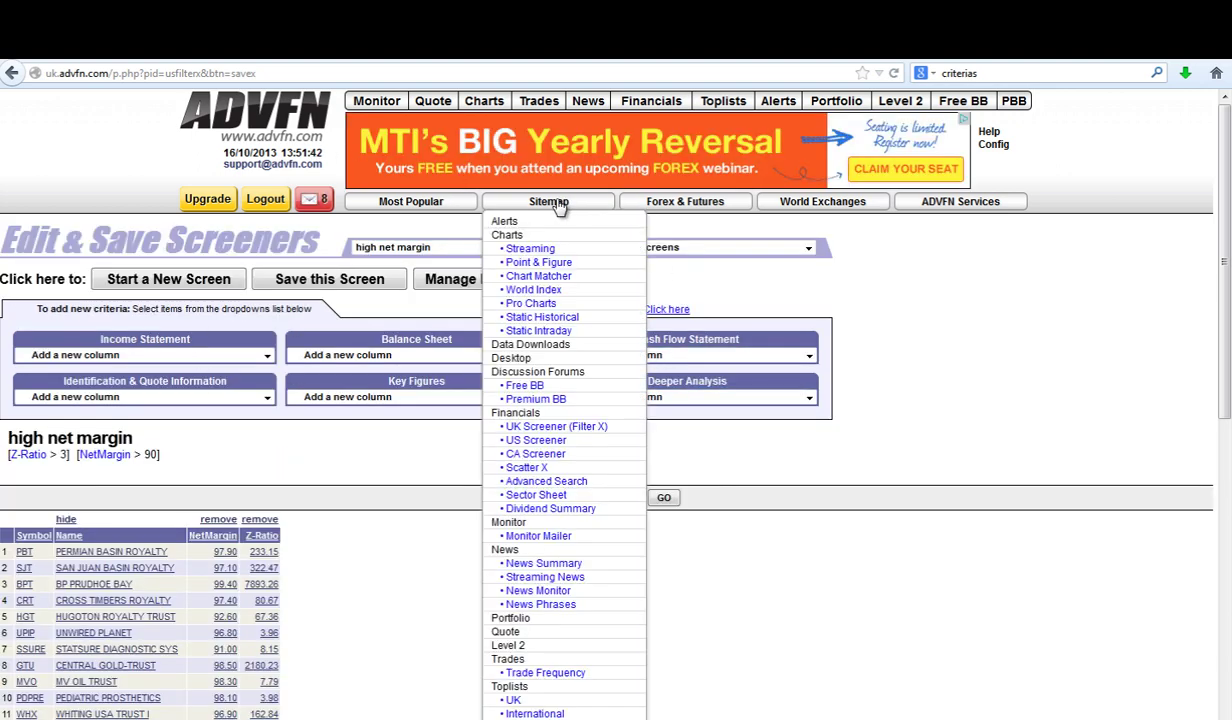
left_click(553, 446)
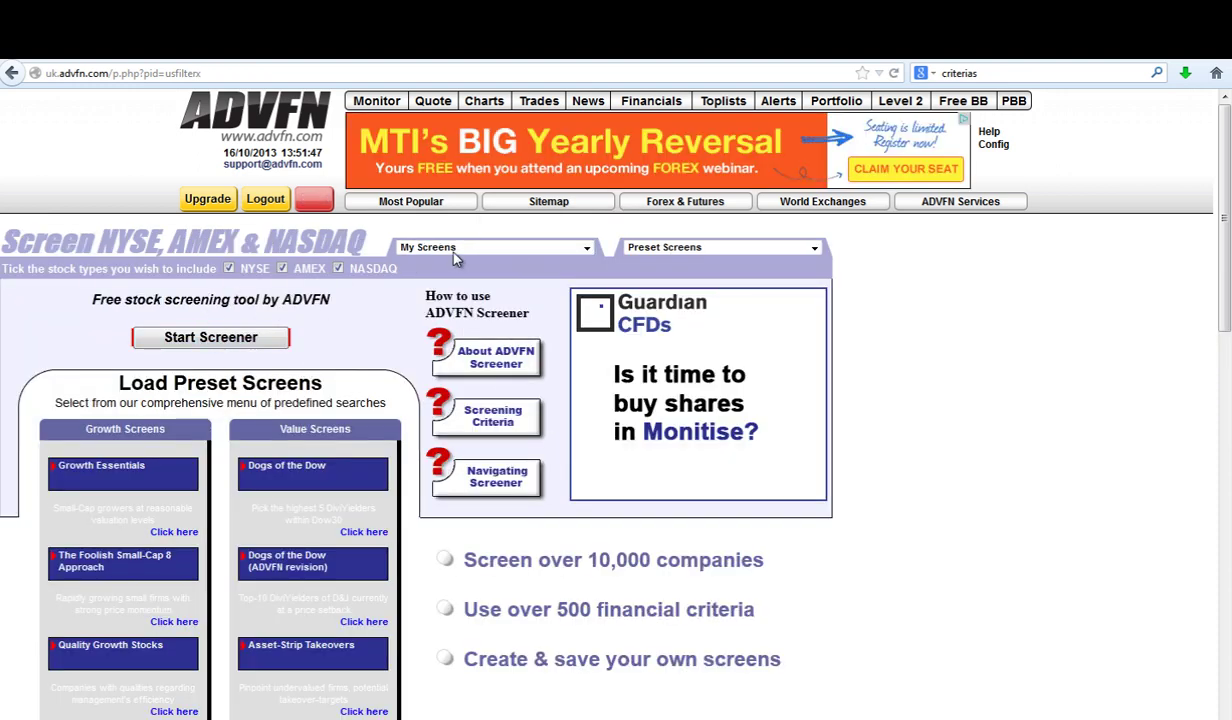
left_click(586, 249)
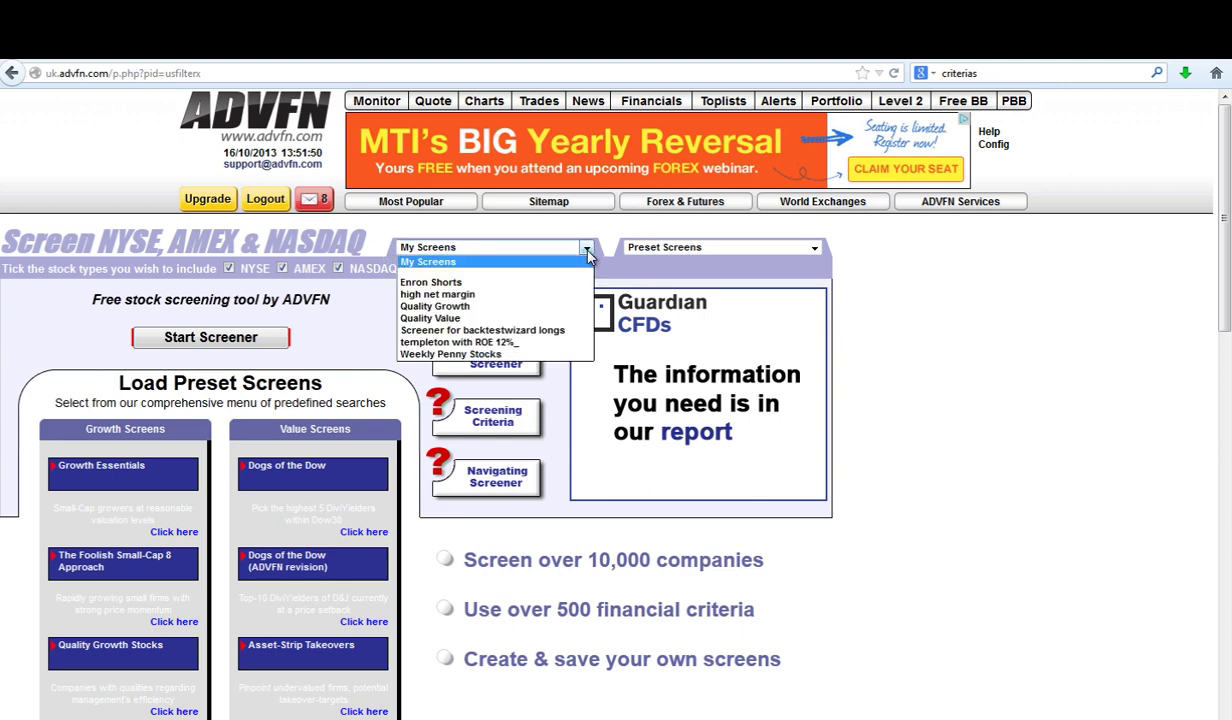
left_click(470, 295)
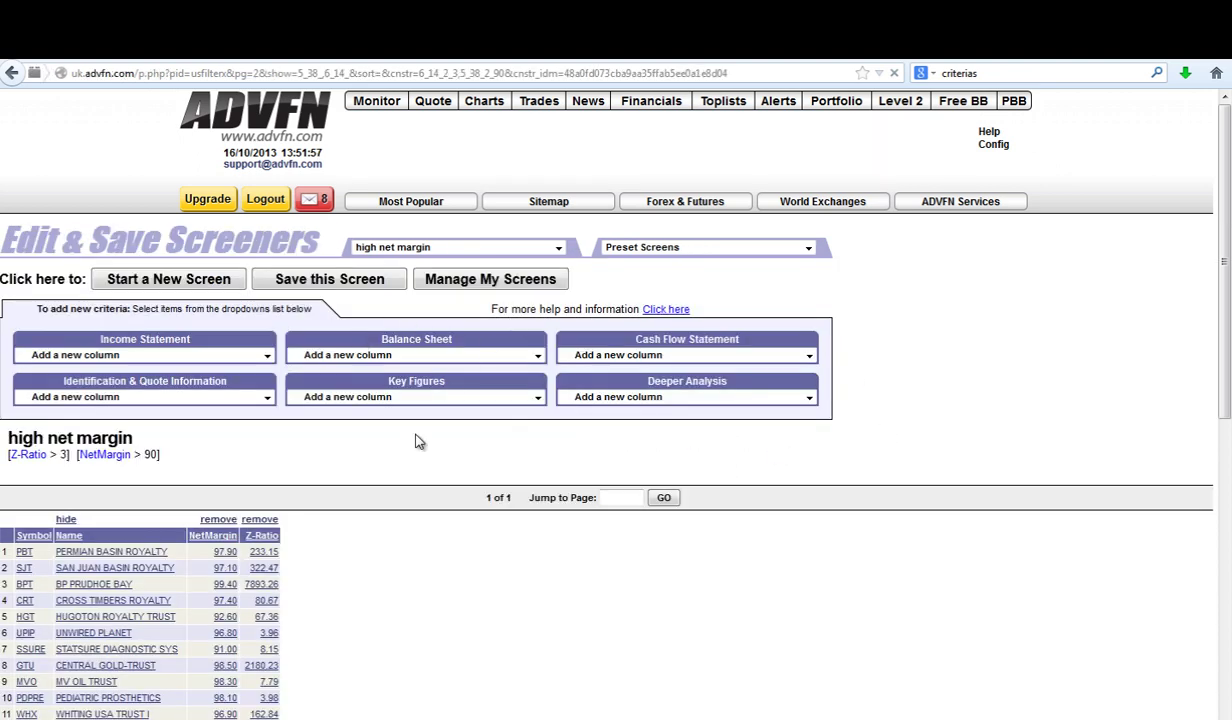
scroll(409, 444, "down", 2)
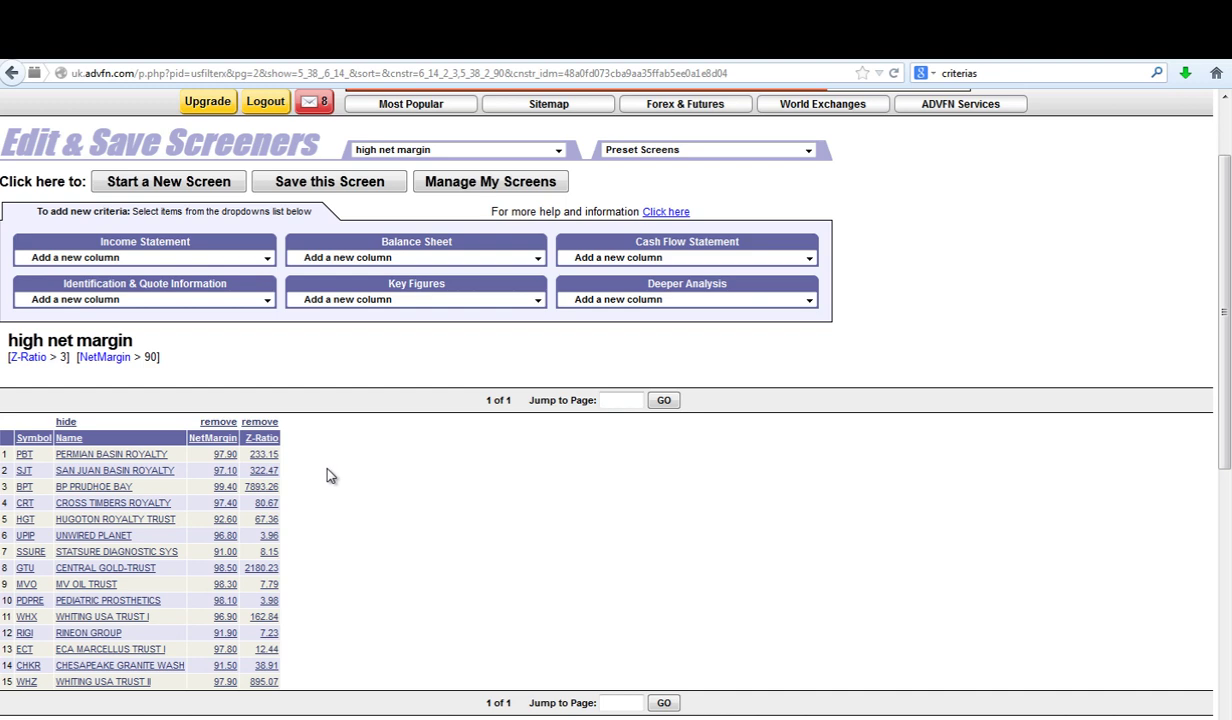
scroll(399, 482, "up", 2)
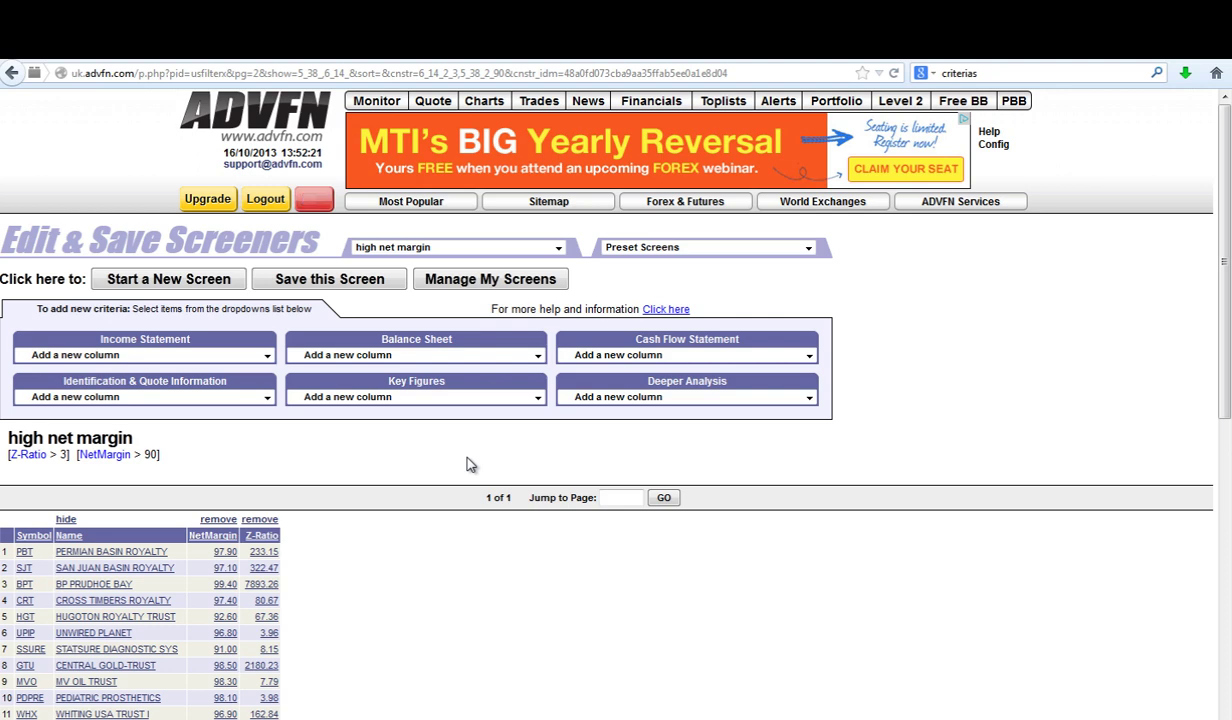
scroll(467, 467, "down", 2)
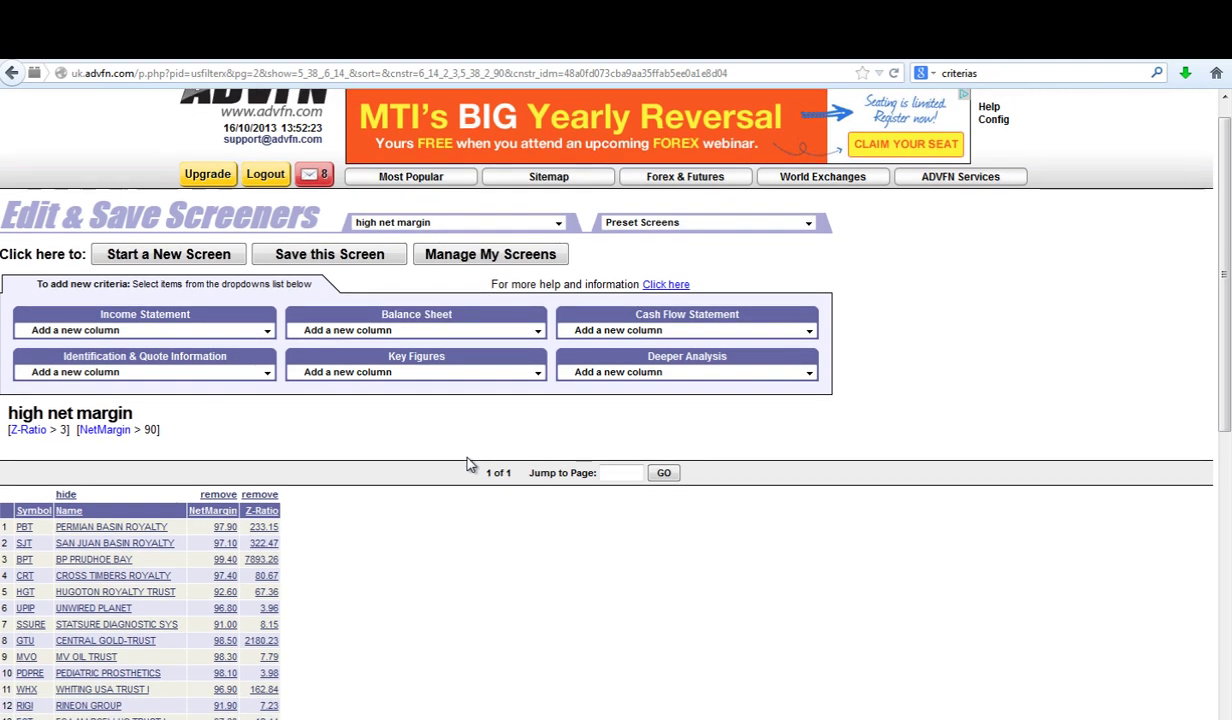
scroll(467, 467, "up", 2)
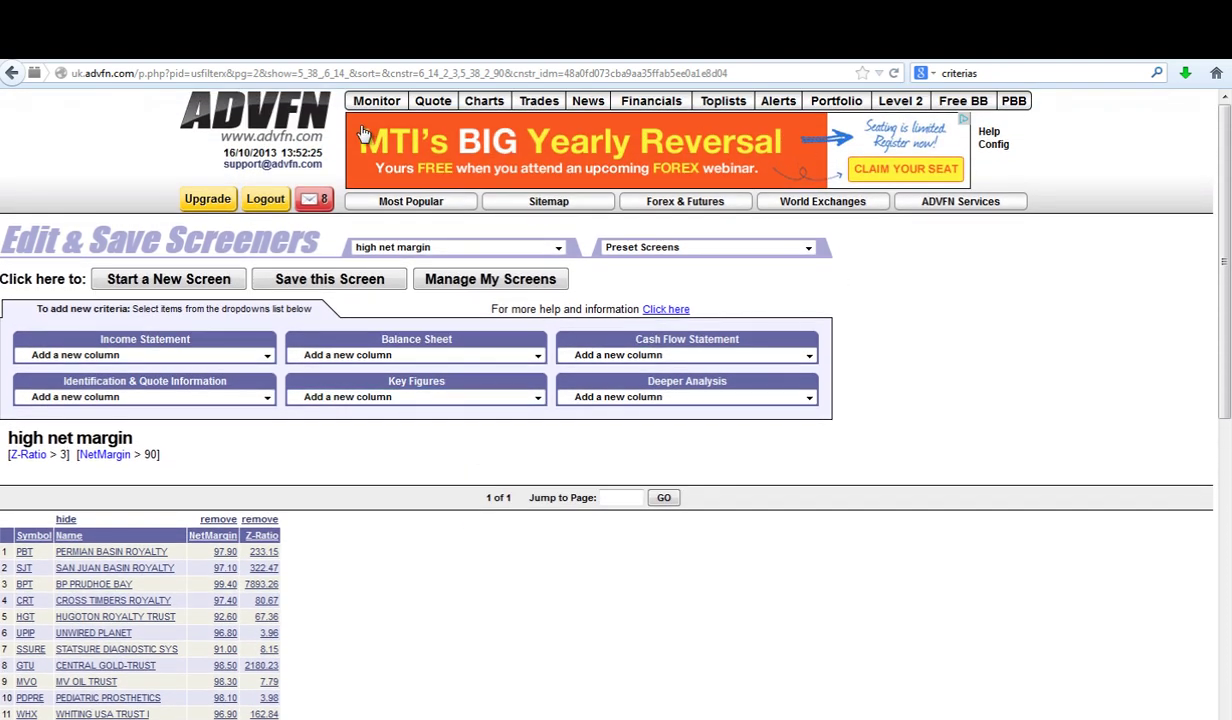
scroll(464, 555, "down", 1)
scroll(465, 555, "down", 1)
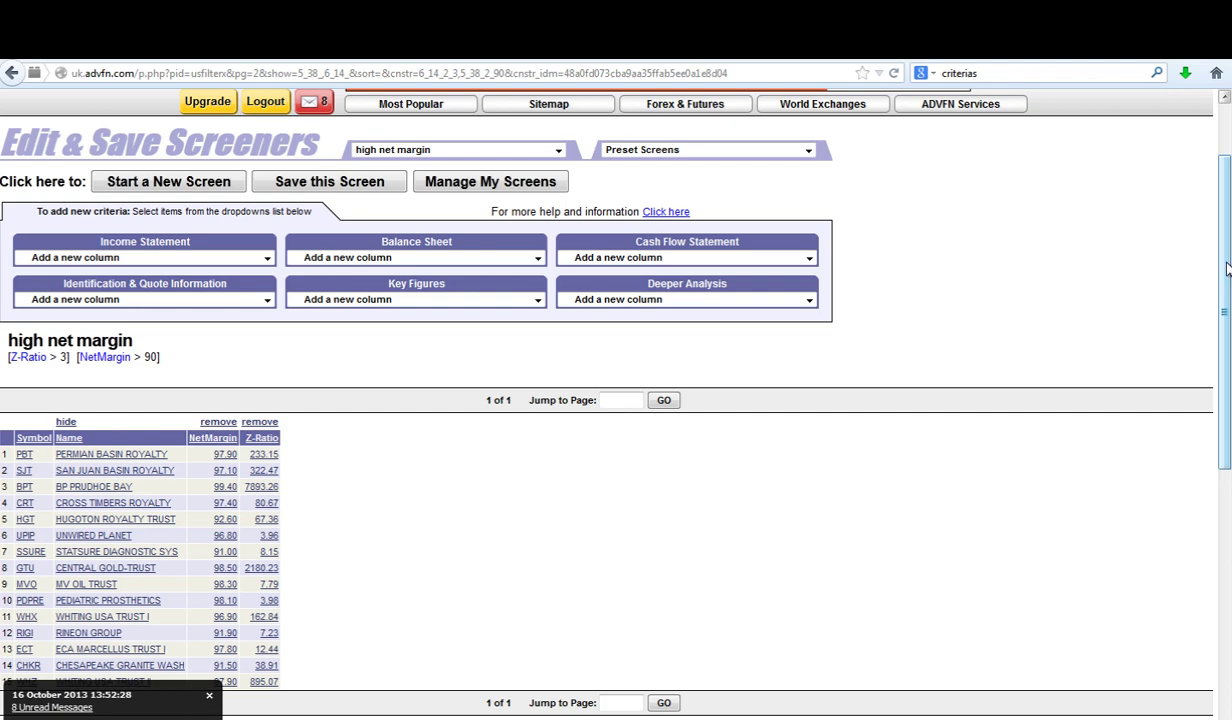
left_click_drag(1226, 264, 1226, 210)
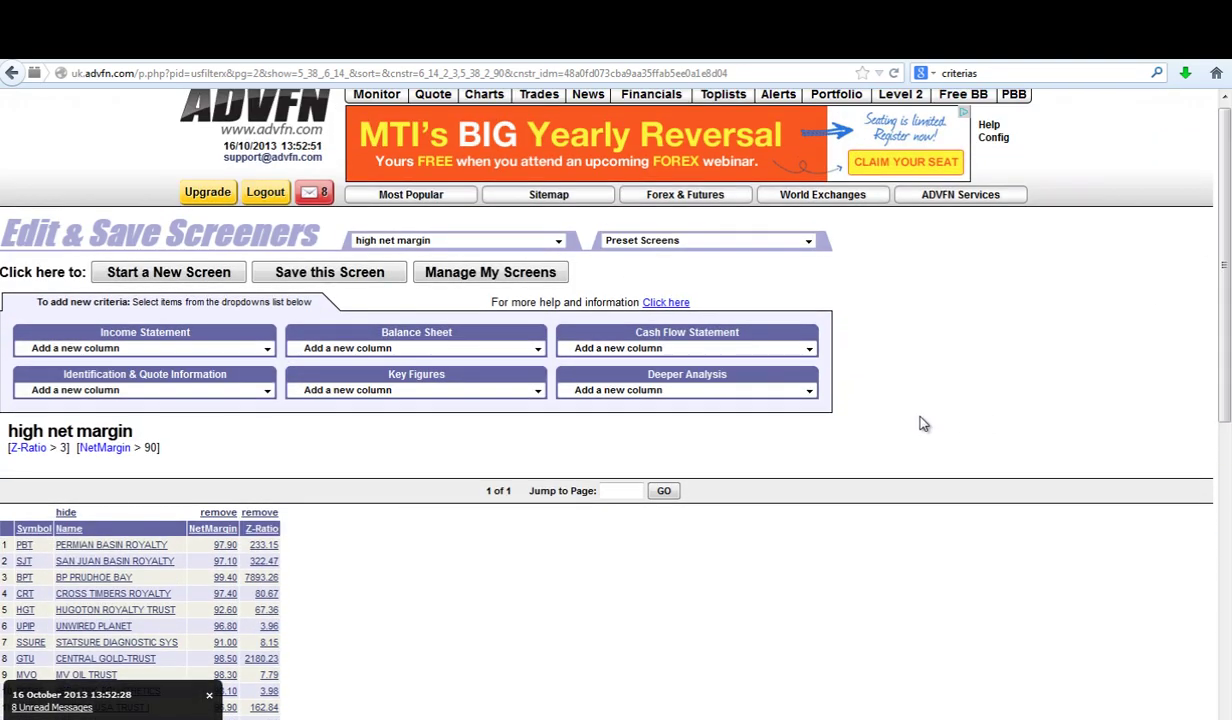